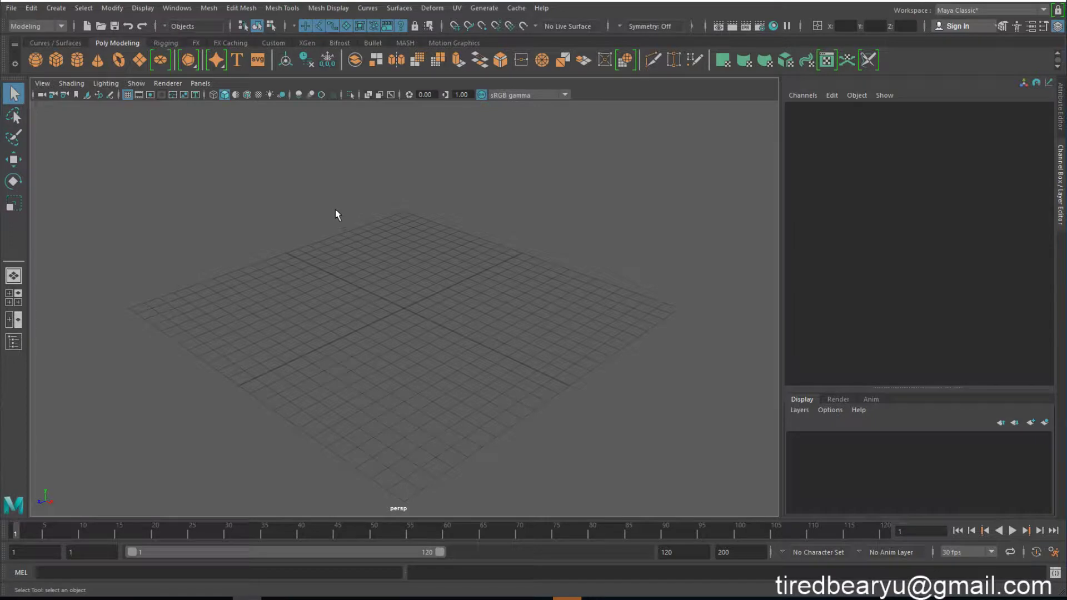
Create a reference to apple.mb from the default project's scenes folder
{"action": "left_click", "coordinate": [12, 8]}
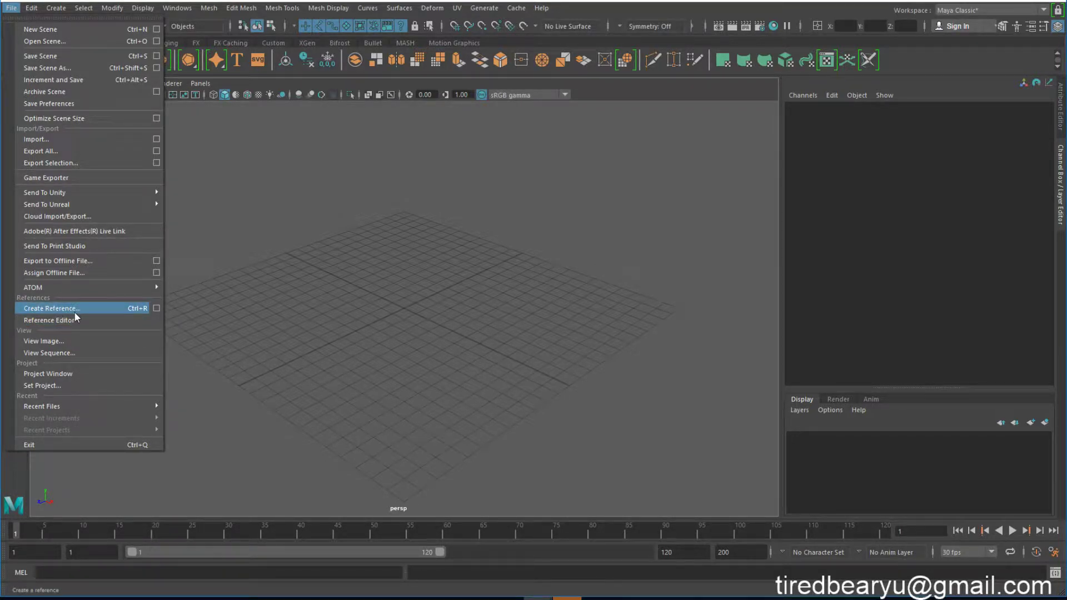
{"action": "left_click", "coordinate": [52, 309]}
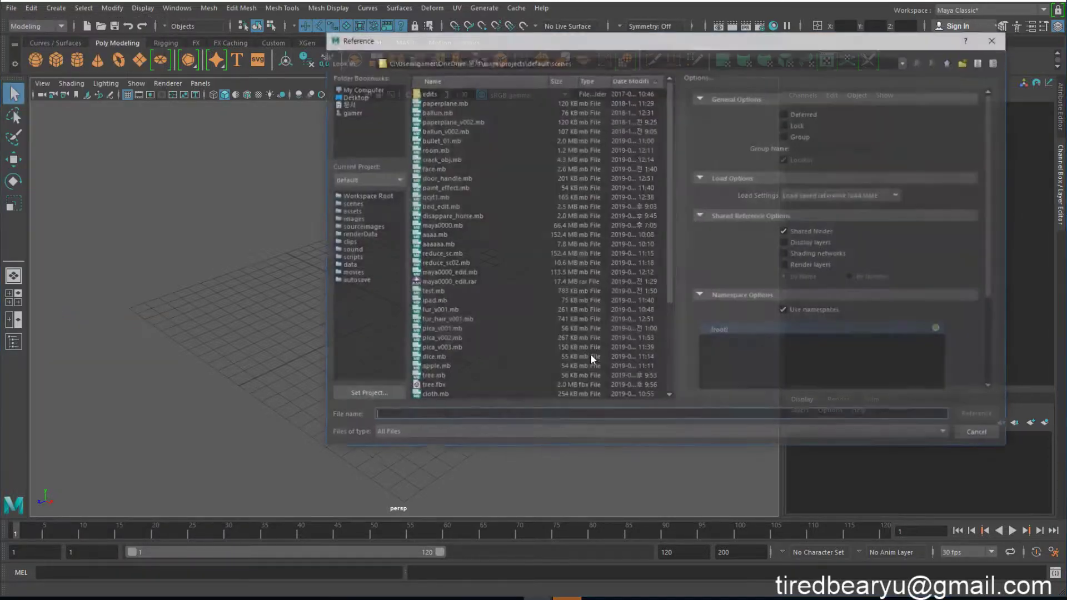
{"action": "left_click_drag", "start_coordinate": [494, 40], "coordinate": [454, 40]}
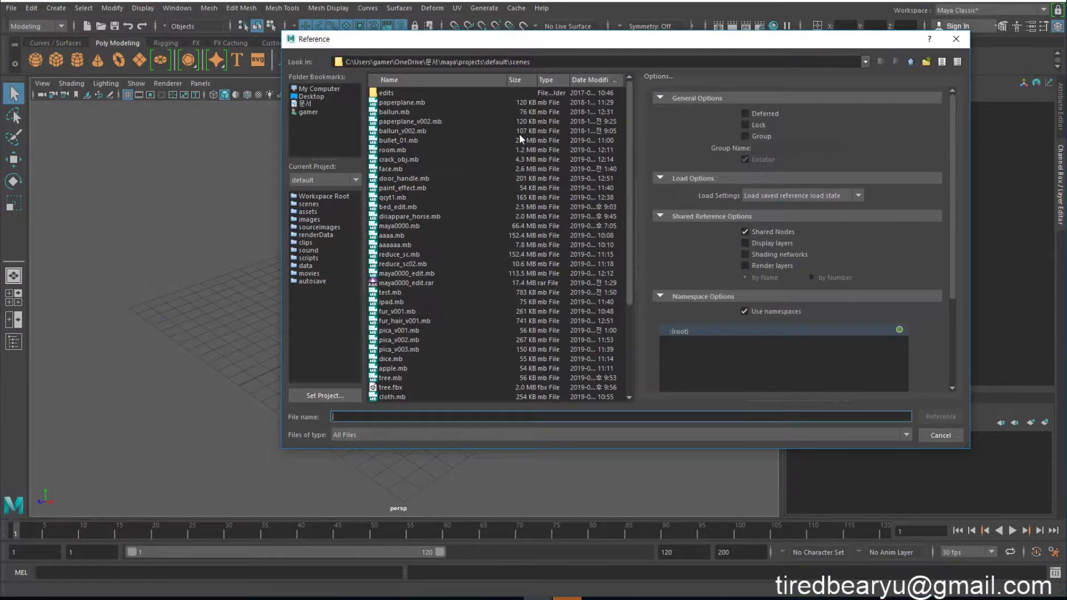
{"action": "scroll", "coordinate": [473, 201], "scroll_direction": "down", "scroll_amount": 4}
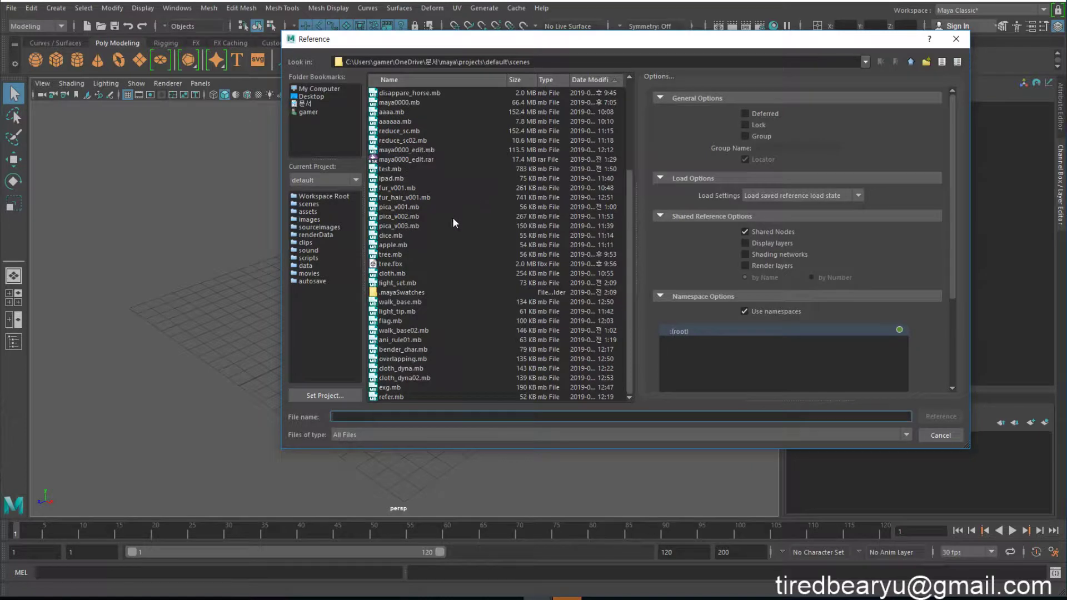
{"action": "left_click", "coordinate": [408, 245]}
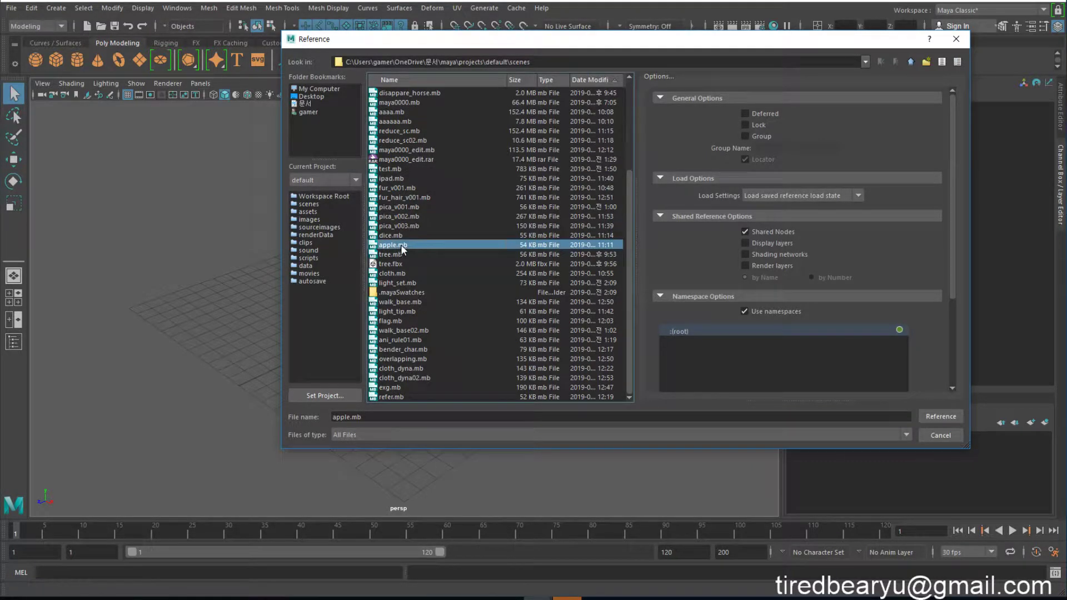
{"action": "double_click", "coordinate": [397, 244]}
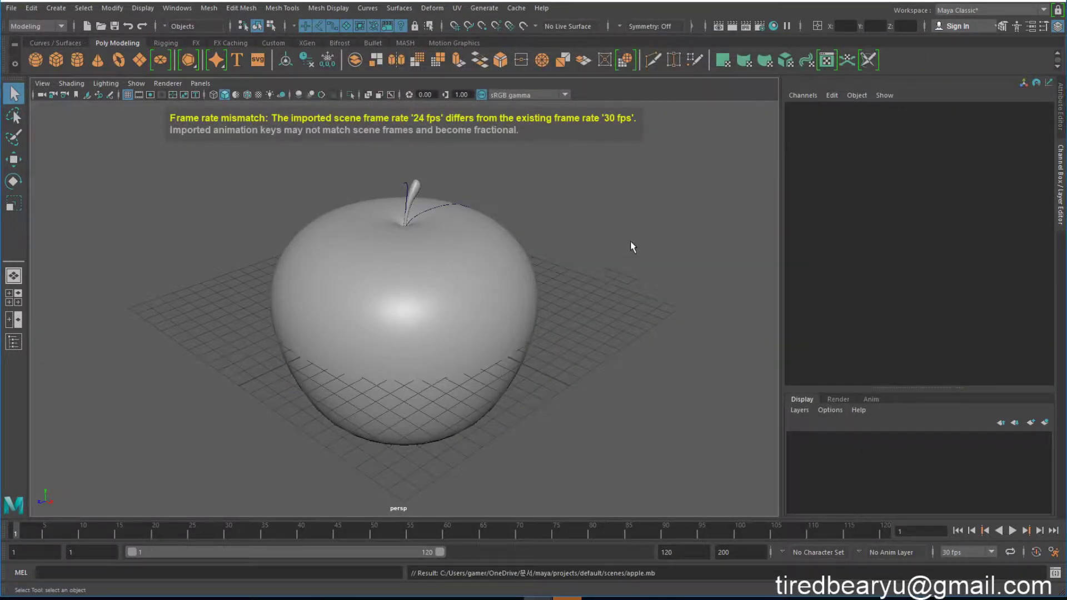
Open the Reference Editor, make it taller beside the apple, and select the apple.mb reference
{"action": "scroll", "coordinate": [621, 221], "scroll_direction": "down", "scroll_amount": 4}
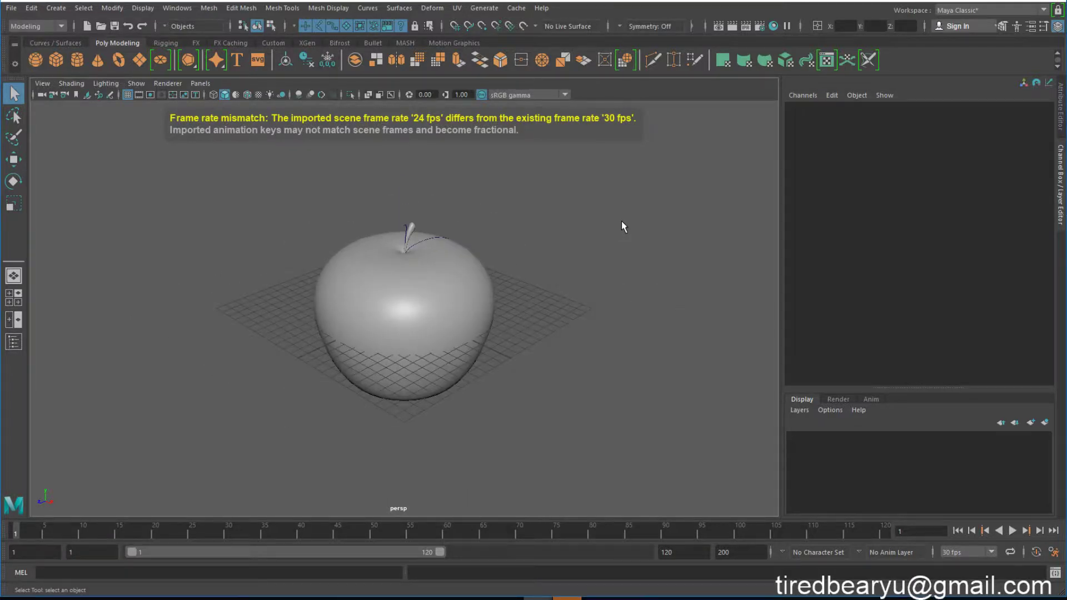
{"action": "left_click_drag", "start_coordinate": [525, 250], "coordinate": [602, 256], "text": "alt"}
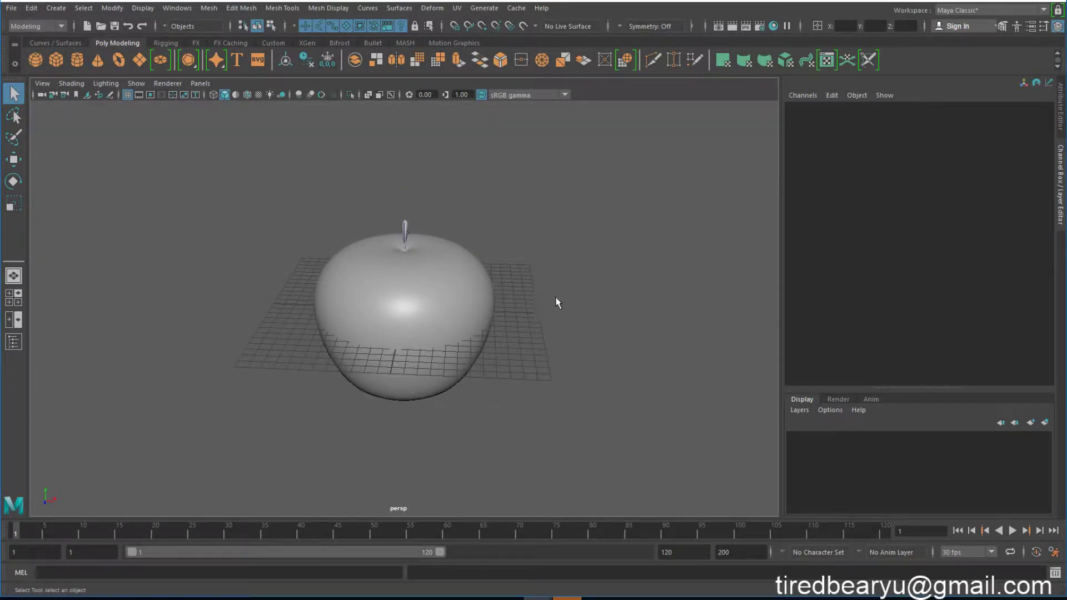
{"action": "left_click_drag", "start_coordinate": [557, 300], "coordinate": [461, 320], "text": "alt"}
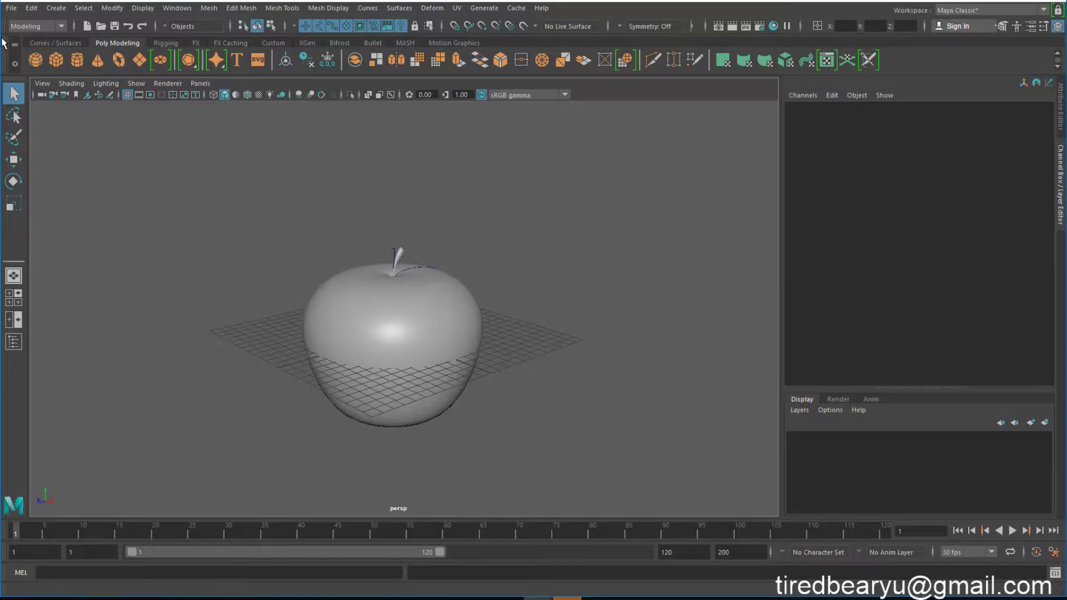
{"action": "left_click", "coordinate": [11, 7]}
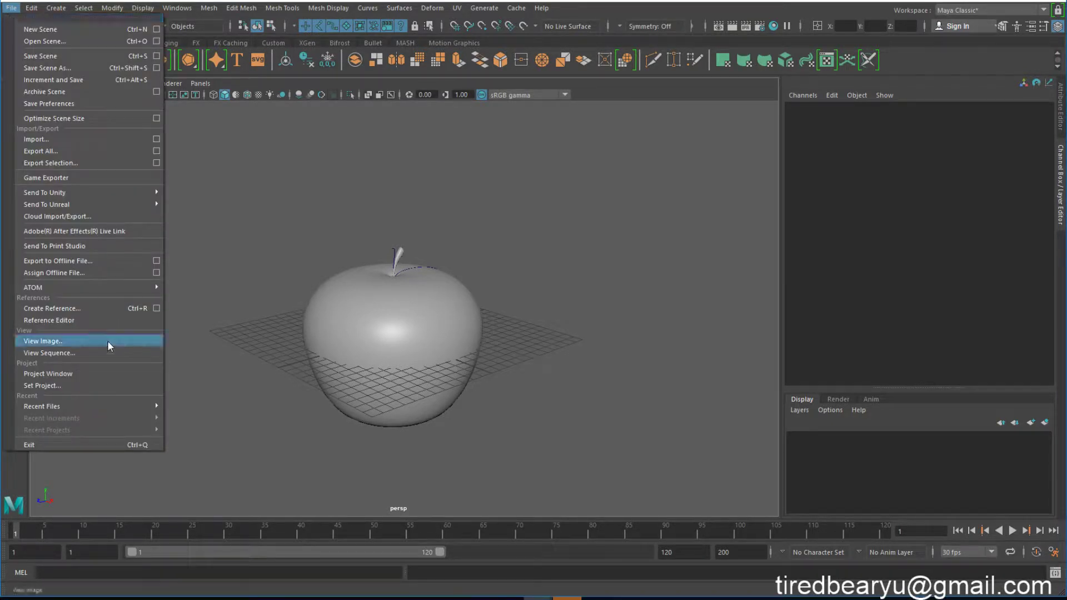
{"action": "left_click", "coordinate": [51, 322]}
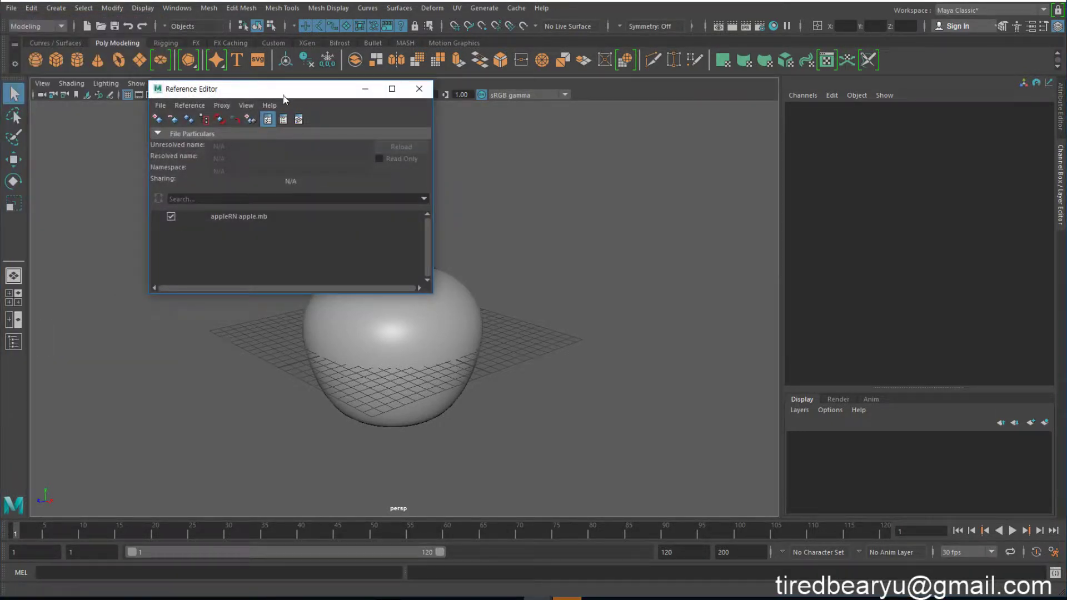
{"action": "left_click_drag", "start_coordinate": [282, 93], "coordinate": [172, 78]}
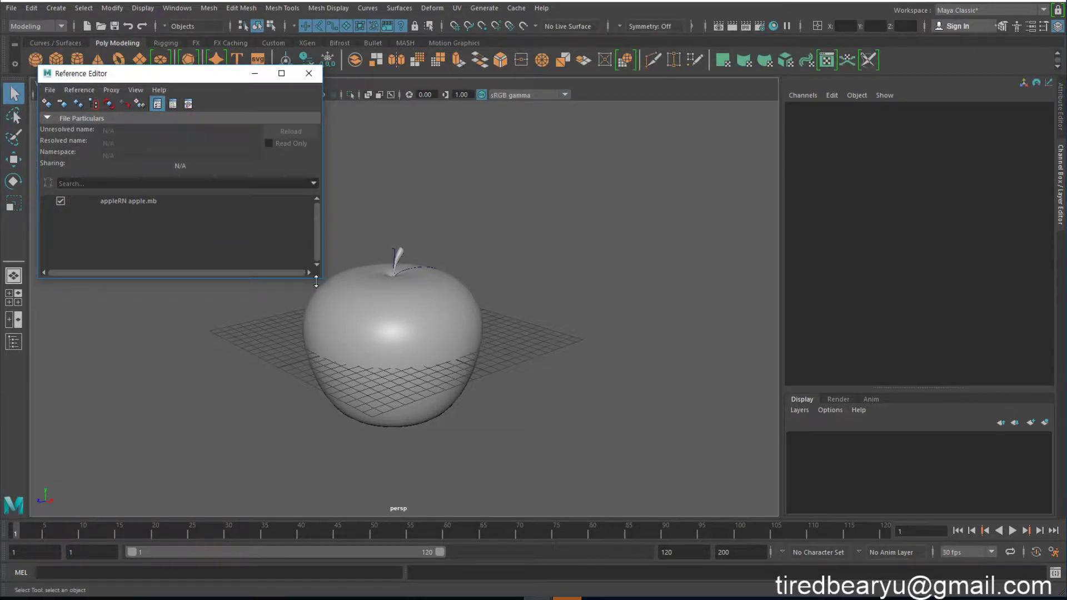
{"action": "left_click_drag", "start_coordinate": [316, 282], "coordinate": [316, 349]}
{"action": "left_click", "coordinate": [124, 202]}
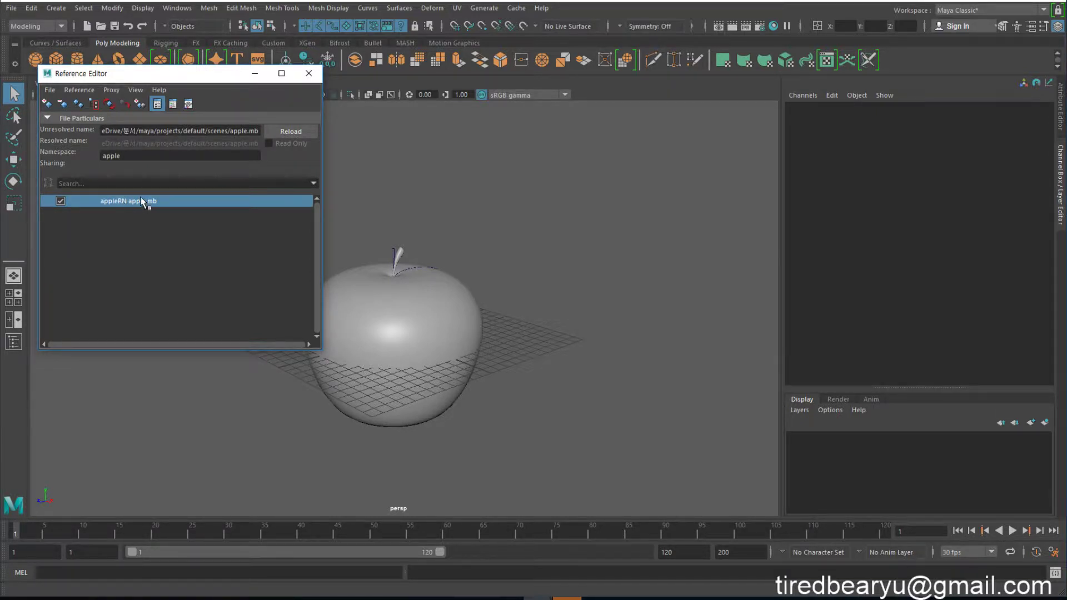
{"action": "left_click_drag", "start_coordinate": [163, 73], "coordinate": [171, 101]}
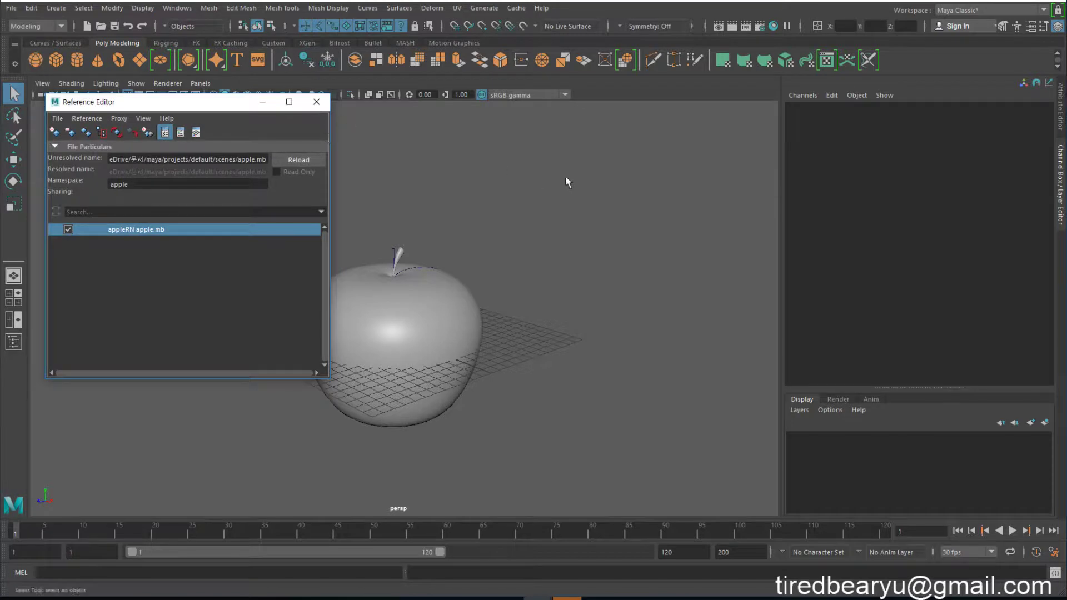
Add dice.mb as a second reference through the Reference Editor
{"action": "middle_click_drag", "start_coordinate": [510, 210], "coordinate": [582, 185], "text": "alt"}
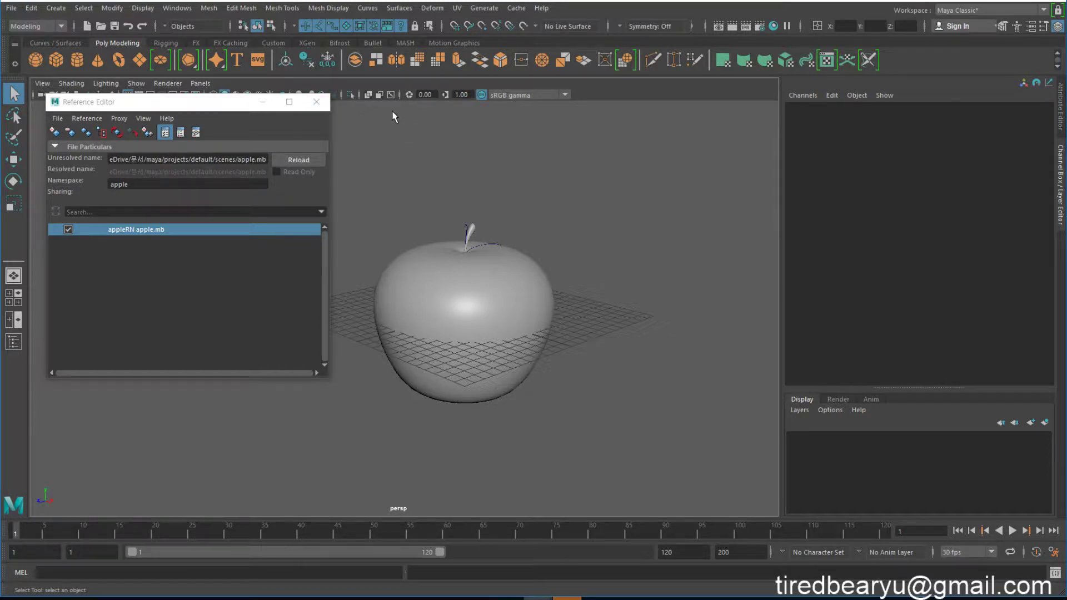
{"action": "left_click", "coordinate": [56, 134]}
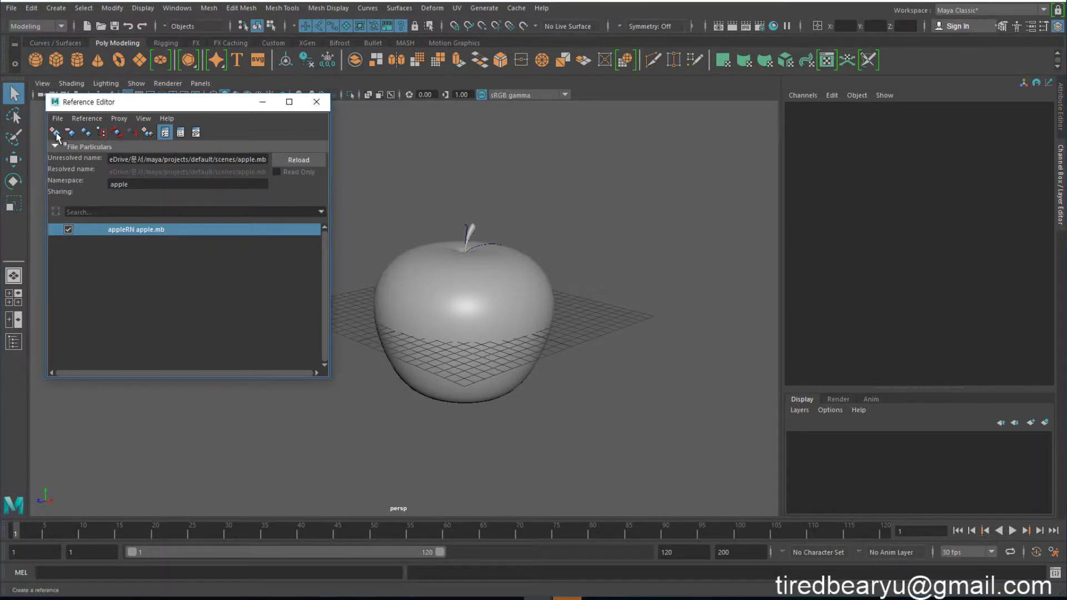
{"action": "scroll", "coordinate": [430, 301], "scroll_direction": "down", "scroll_amount": 4}
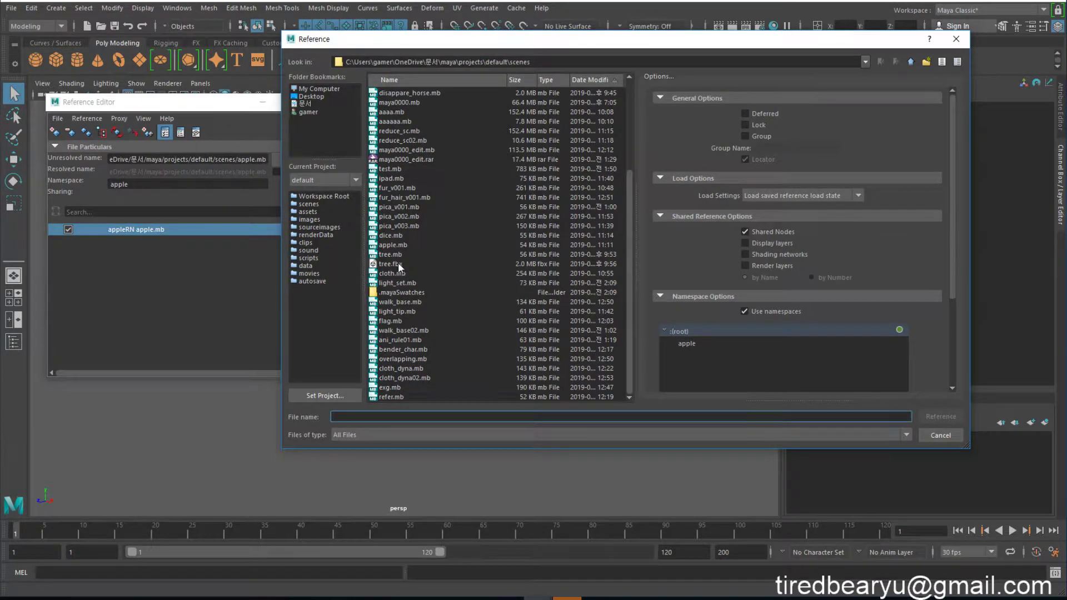
{"action": "left_click", "coordinate": [398, 283]}
{"action": "double_click", "coordinate": [401, 234]}
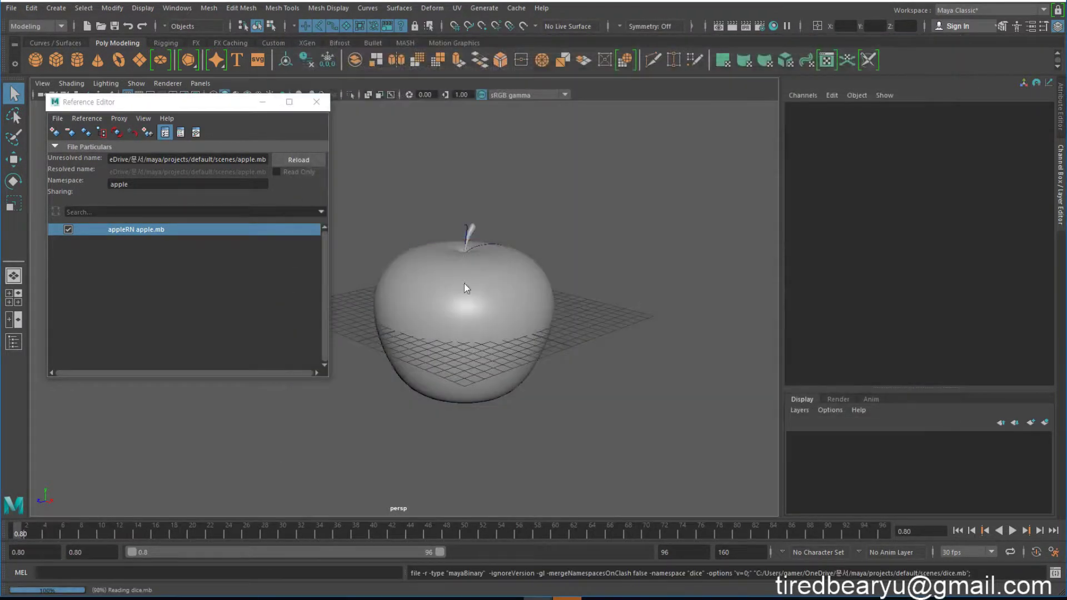
Move the referenced dice cube off the apple's top so it sits beside the apple, then deselect it
{"action": "left_click", "coordinate": [481, 224]}
{"action": "left_click", "coordinate": [592, 222]}
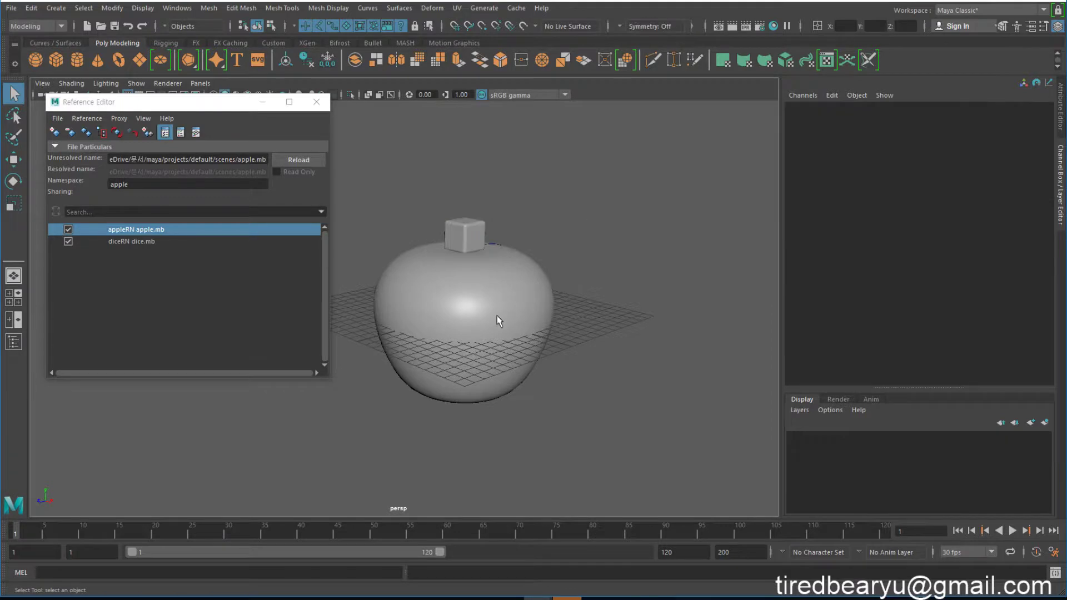
{"action": "left_click", "coordinate": [496, 317]}
{"action": "left_click", "coordinate": [579, 302]}
{"action": "left_click", "coordinate": [477, 234]}
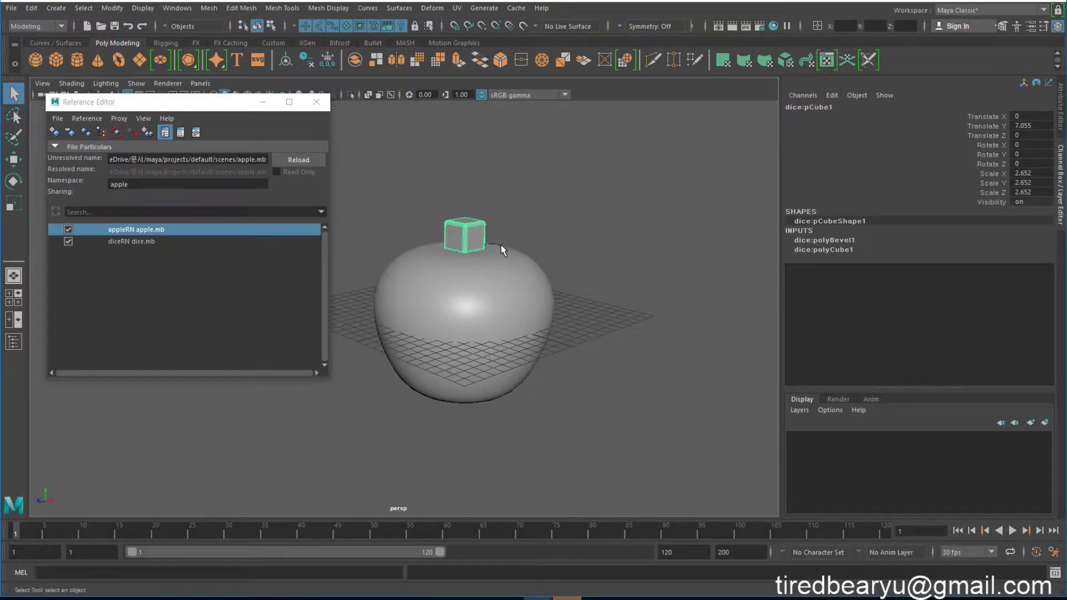
{"action": "key", "text": "w"}
{"action": "left_click_drag", "start_coordinate": [502, 247], "coordinate": [577, 337]}
{"action": "left_click", "coordinate": [605, 298]}
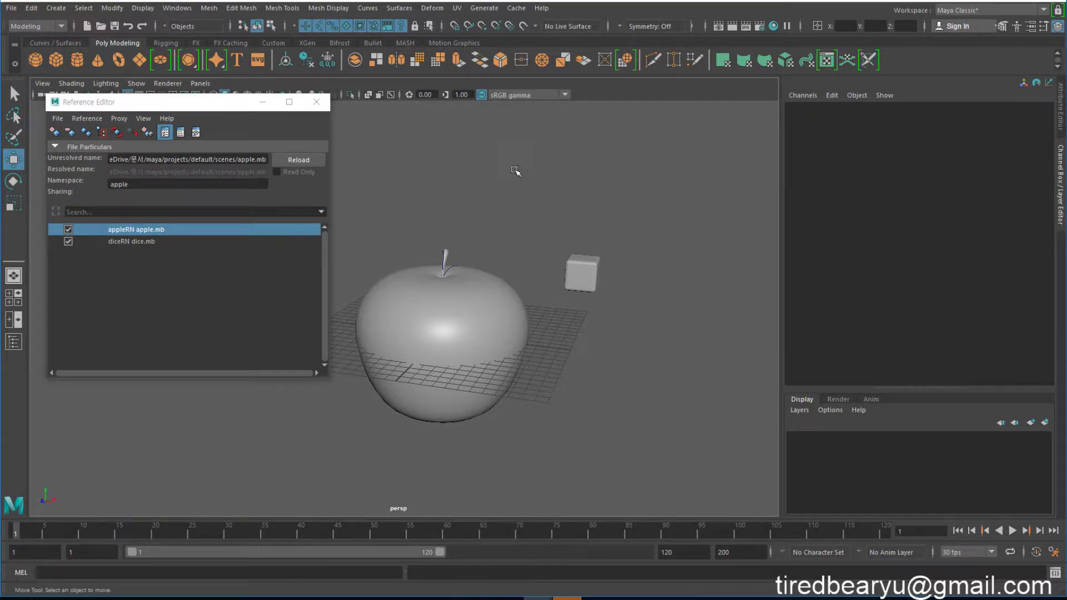
Save the scene as a Maya Binary file named reference_test in the scenes folder
{"action": "left_click", "coordinate": [11, 9]}
{"action": "left_click", "coordinate": [40, 55]}
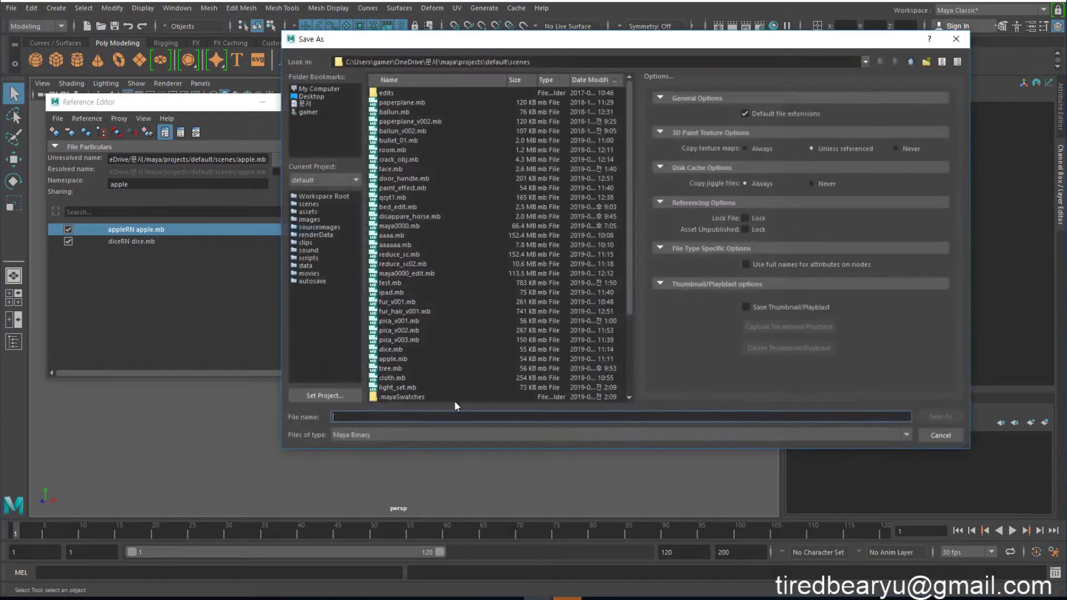
{"action": "type", "text": "f"}
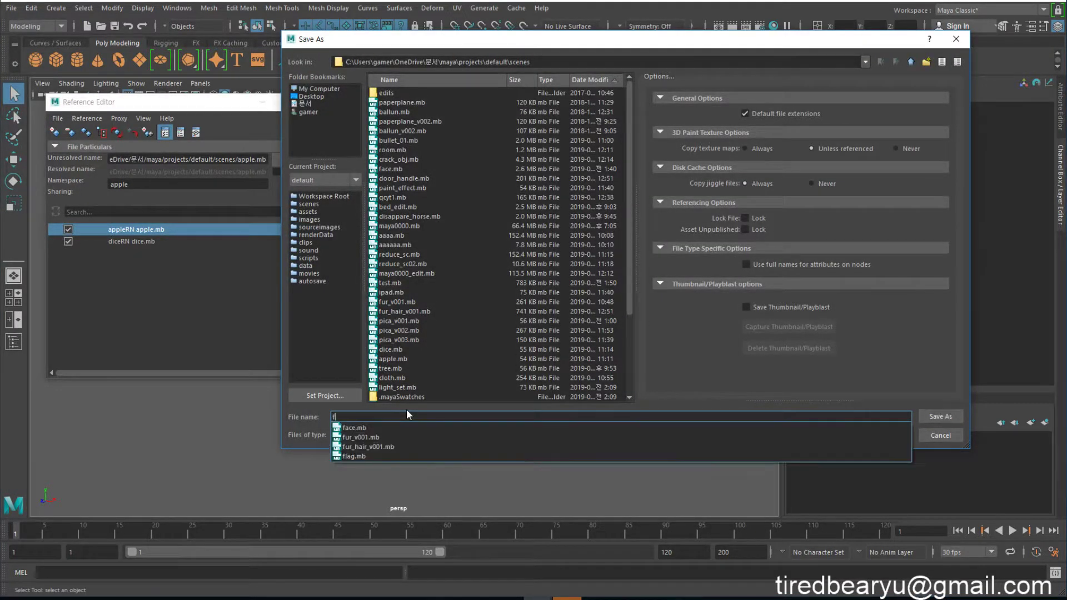
{"action": "key", "text": "BackSpace"}
{"action": "type", "text": "refe"}
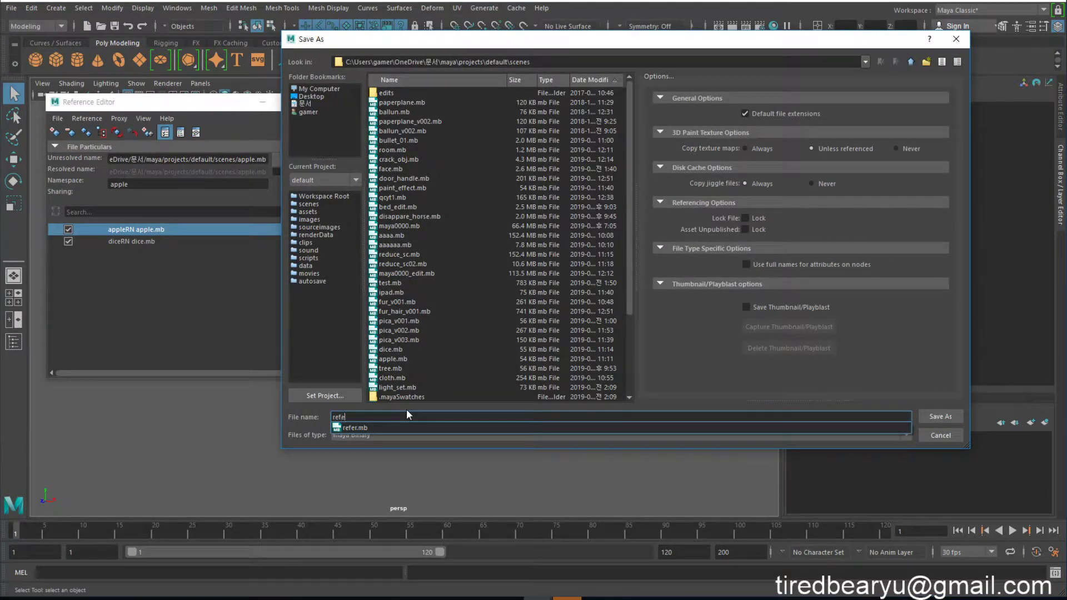
{"action": "type", "text": "rence_t"}
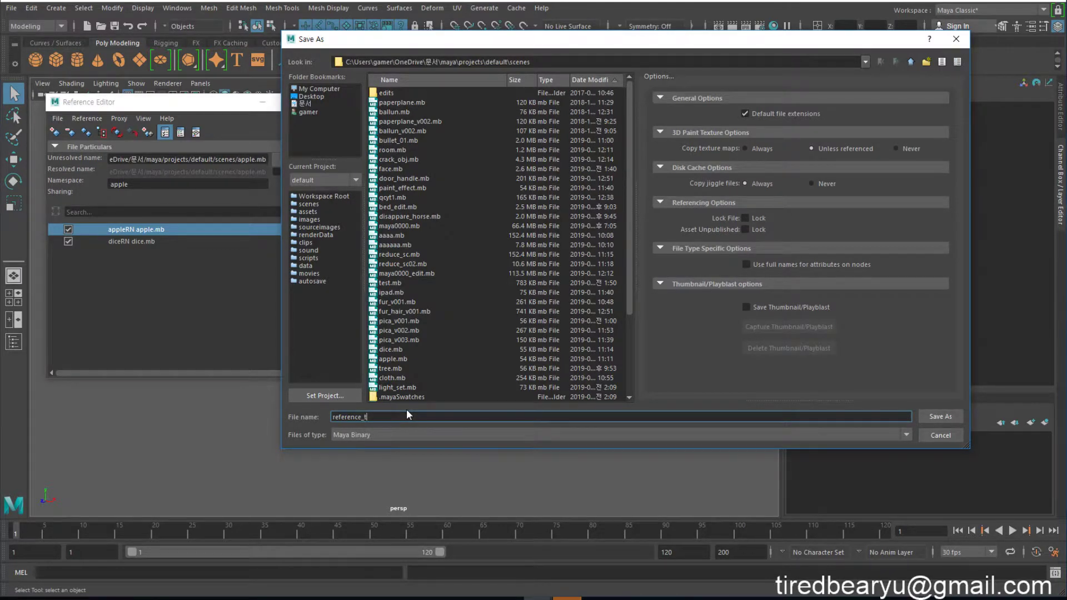
{"action": "type", "text": "est"}
{"action": "key", "text": "Return"}
Compare the file sizes of reference_test.mb, apple.mb and dice.mb in the Open dialog, then close it without opening anything
{"action": "key", "text": "w"}
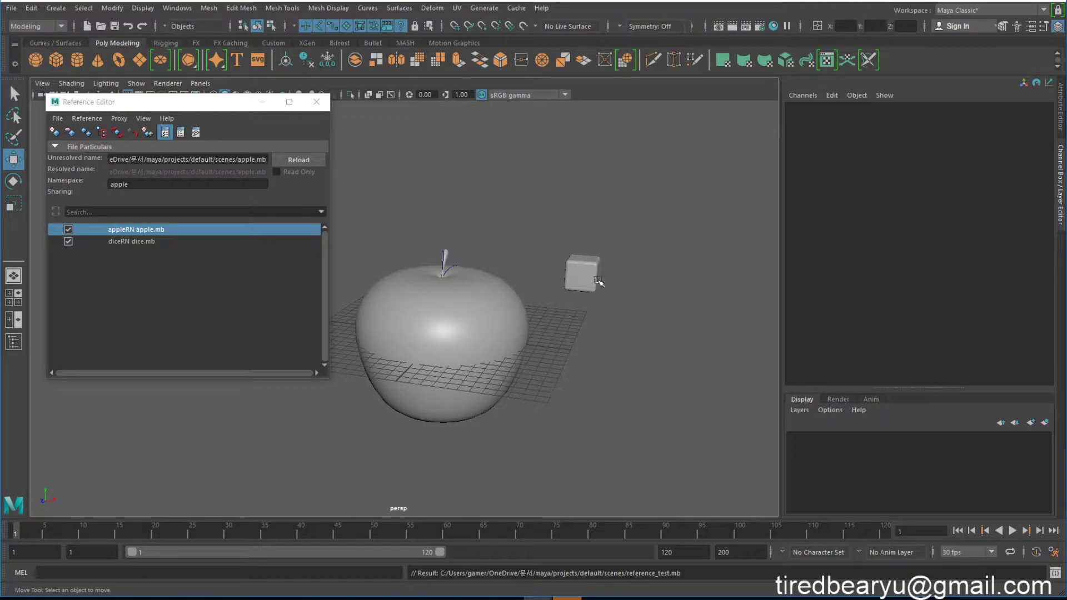
{"action": "left_click", "coordinate": [100, 26]}
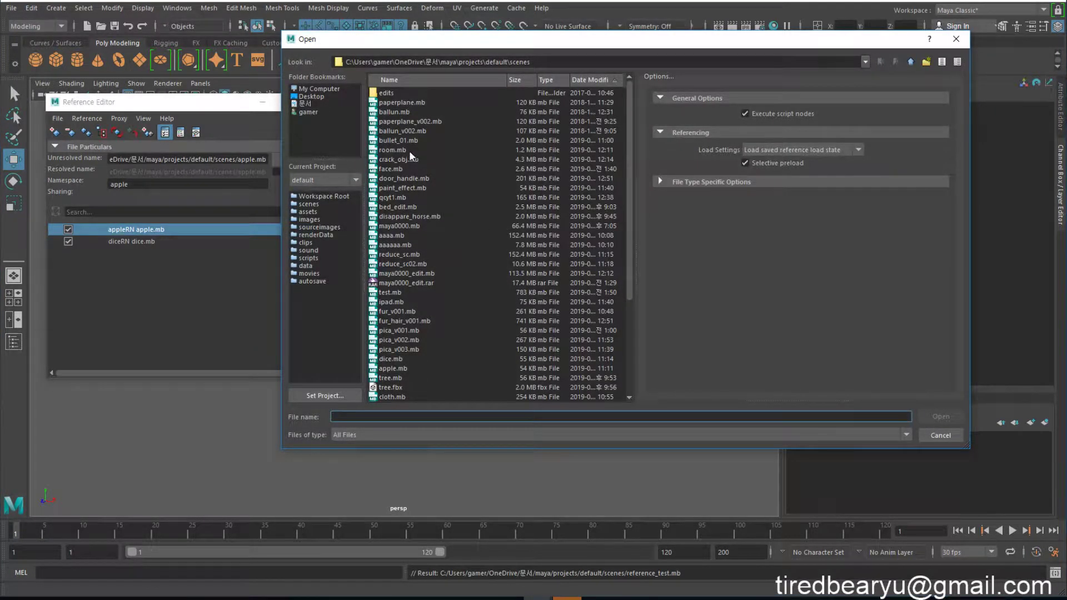
{"action": "scroll", "coordinate": [433, 362], "scroll_direction": "down", "scroll_amount": 5}
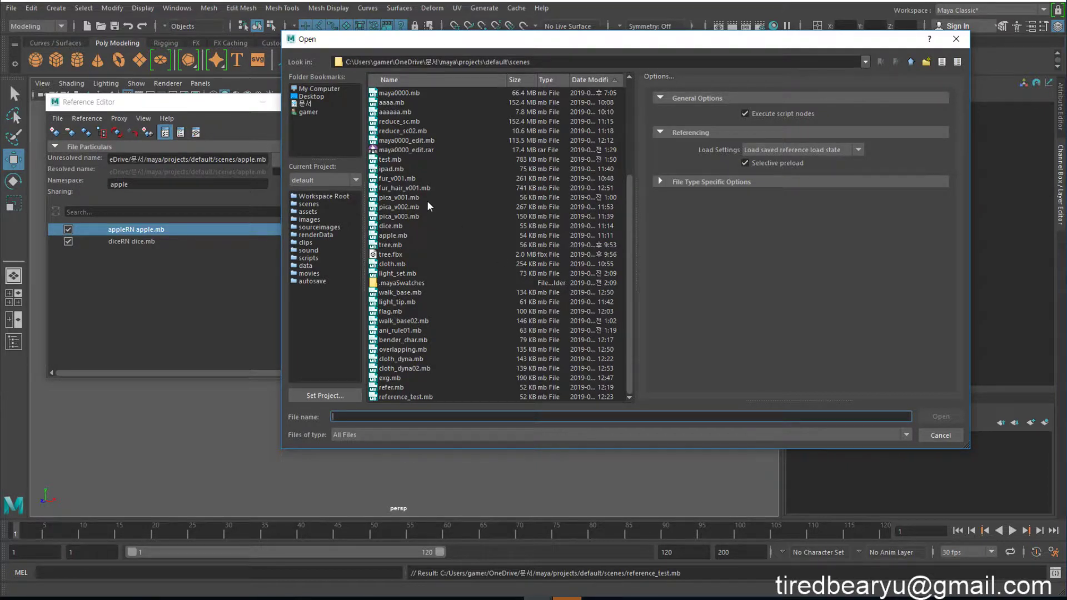
{"action": "scroll", "coordinate": [411, 177], "scroll_direction": "up", "scroll_amount": 5}
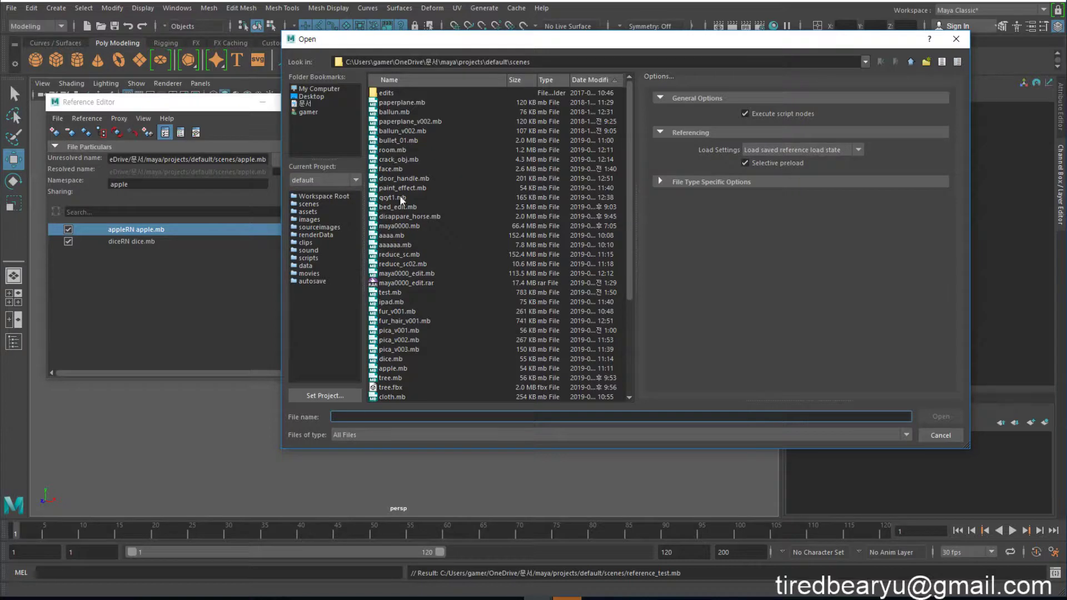
{"action": "left_click", "coordinate": [396, 284]}
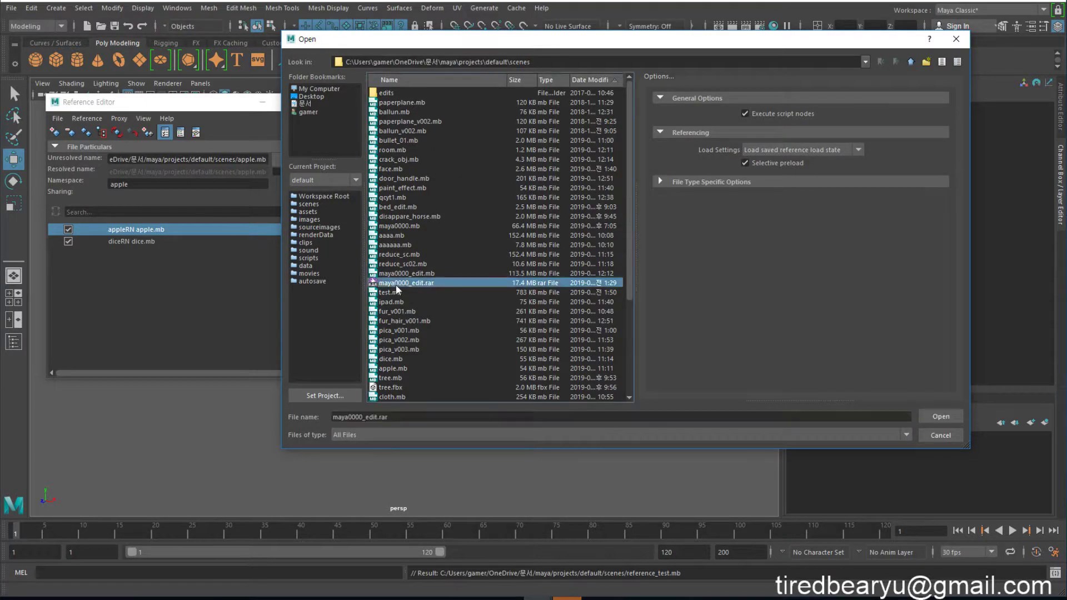
{"action": "left_click", "coordinate": [405, 369]}
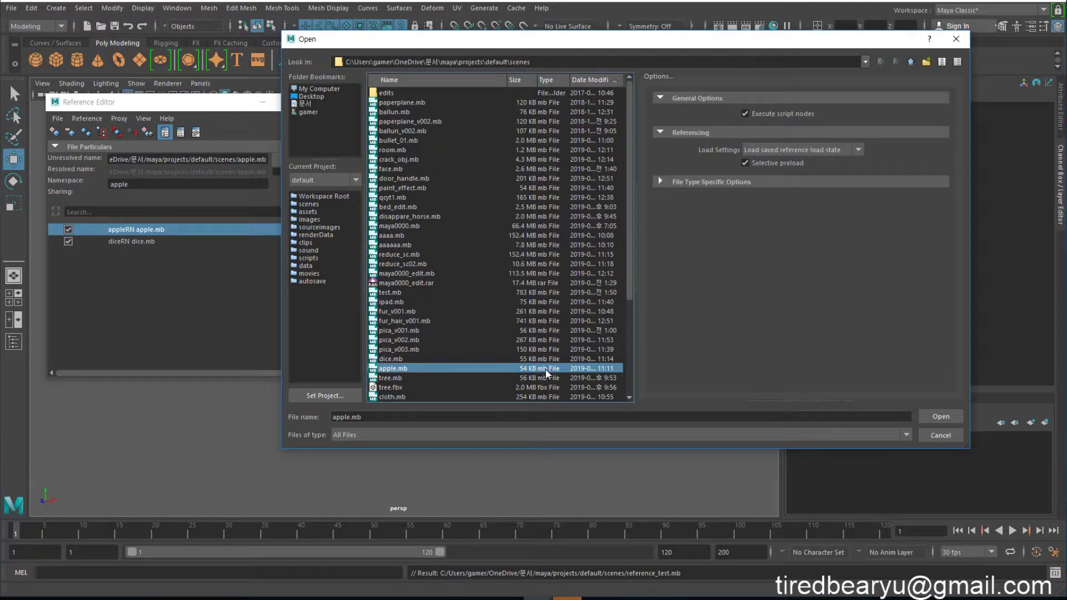
{"action": "left_click", "coordinate": [528, 360]}
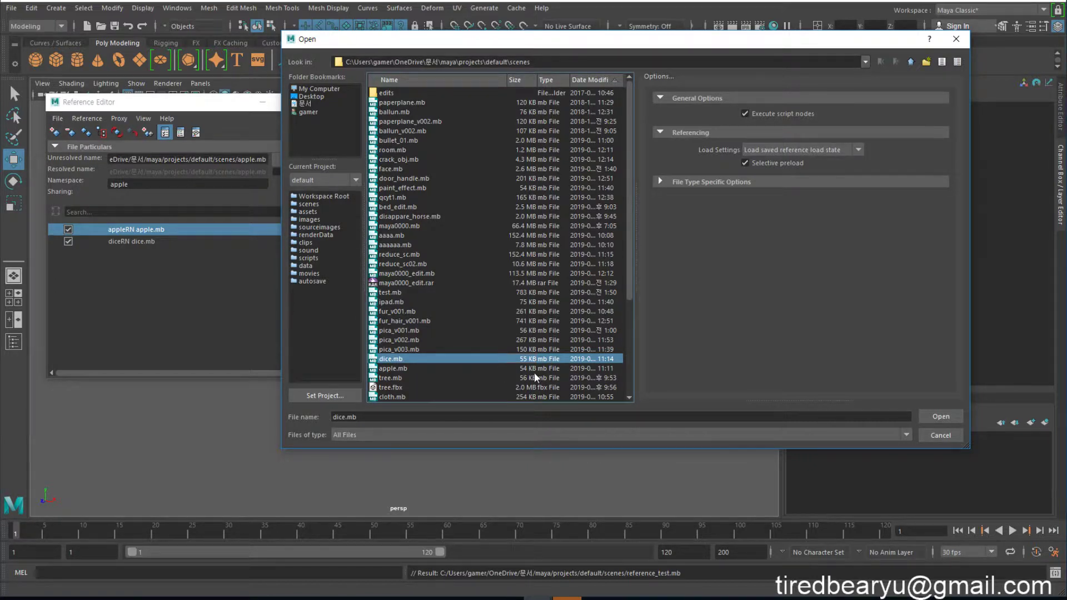
{"action": "scroll", "coordinate": [519, 361], "scroll_direction": "down", "scroll_amount": 5}
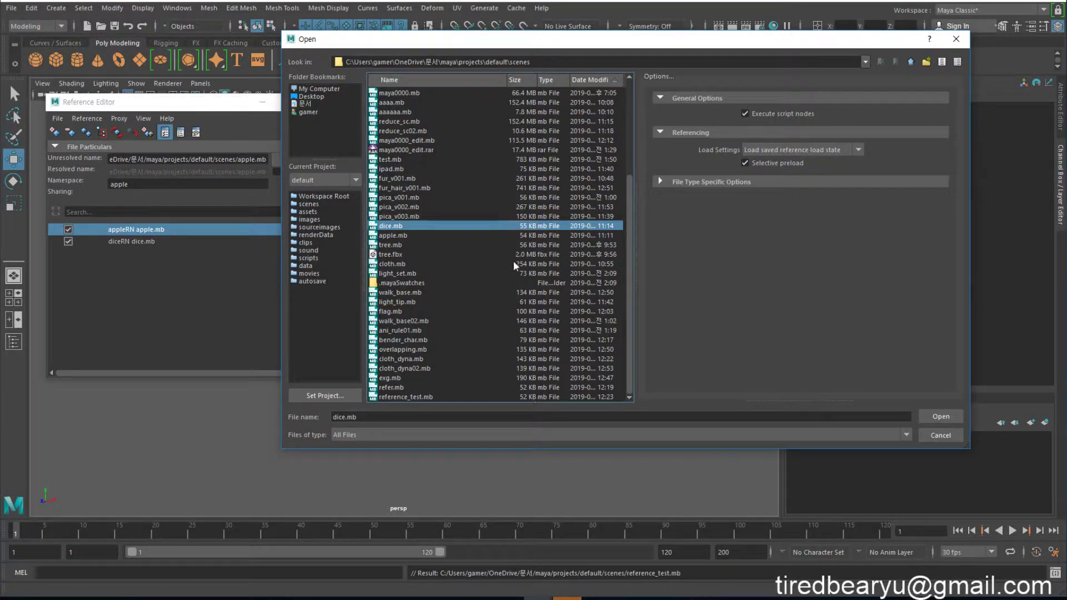
{"action": "left_click", "coordinate": [941, 435]}
Try to delete the referenced apple surface from the scene
{"action": "left_click", "coordinate": [185, 241]}
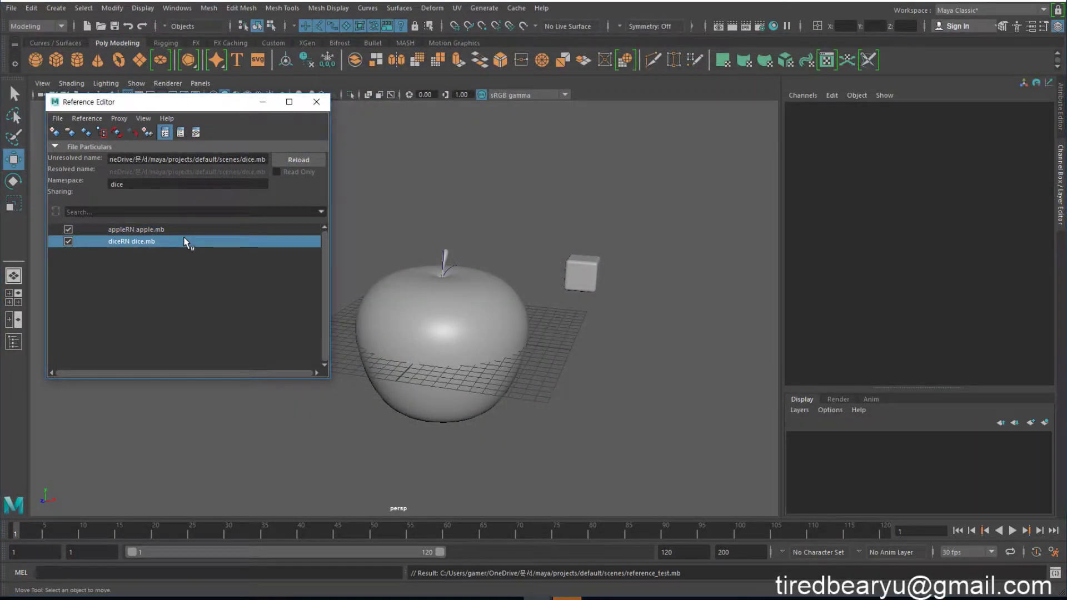
{"action": "left_click", "coordinate": [484, 302]}
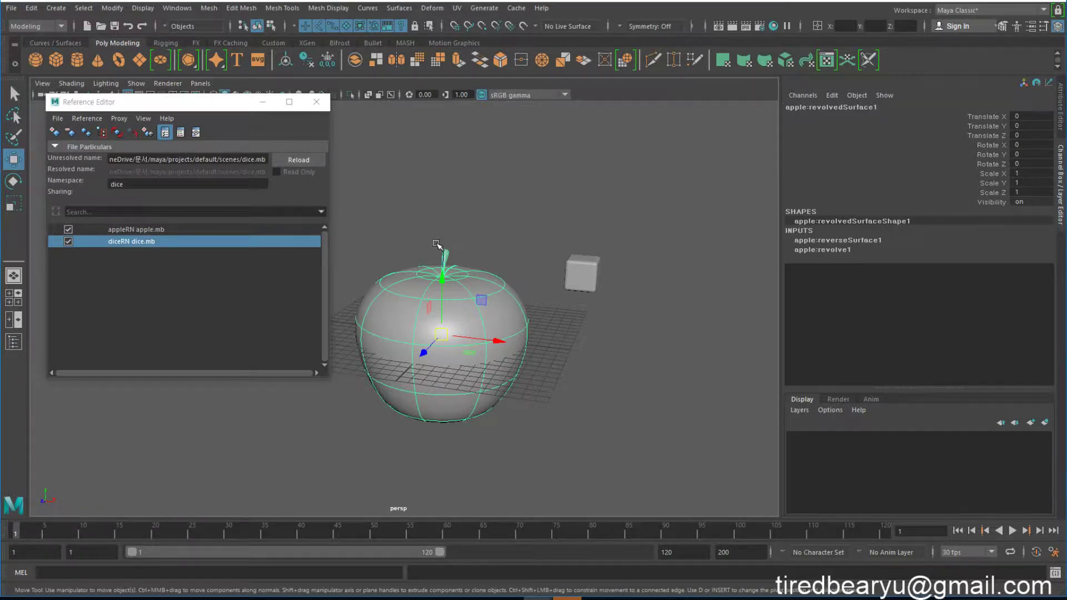
{"action": "left_click", "coordinate": [454, 224]}
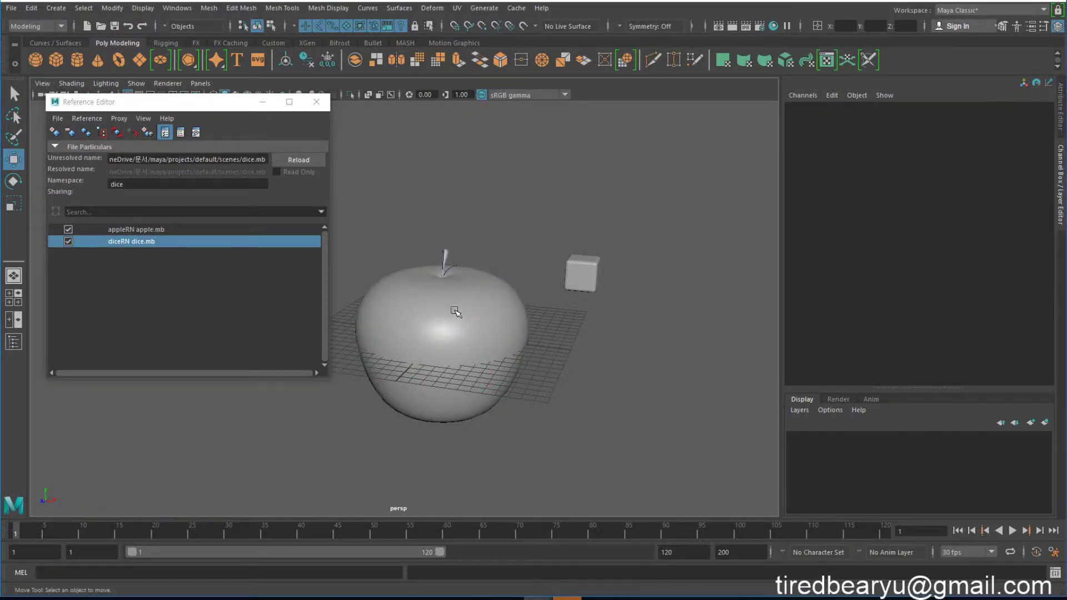
{"action": "left_click", "coordinate": [454, 315]}
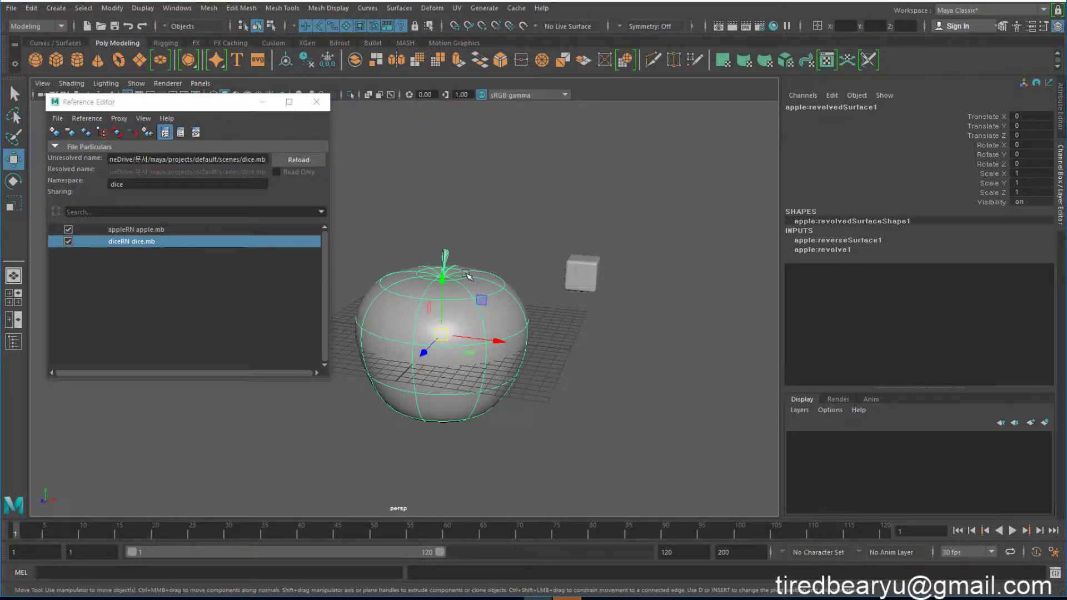
{"action": "left_click", "coordinate": [483, 240]}
{"action": "left_click", "coordinate": [480, 289]}
{"action": "key", "text": "Delete"}
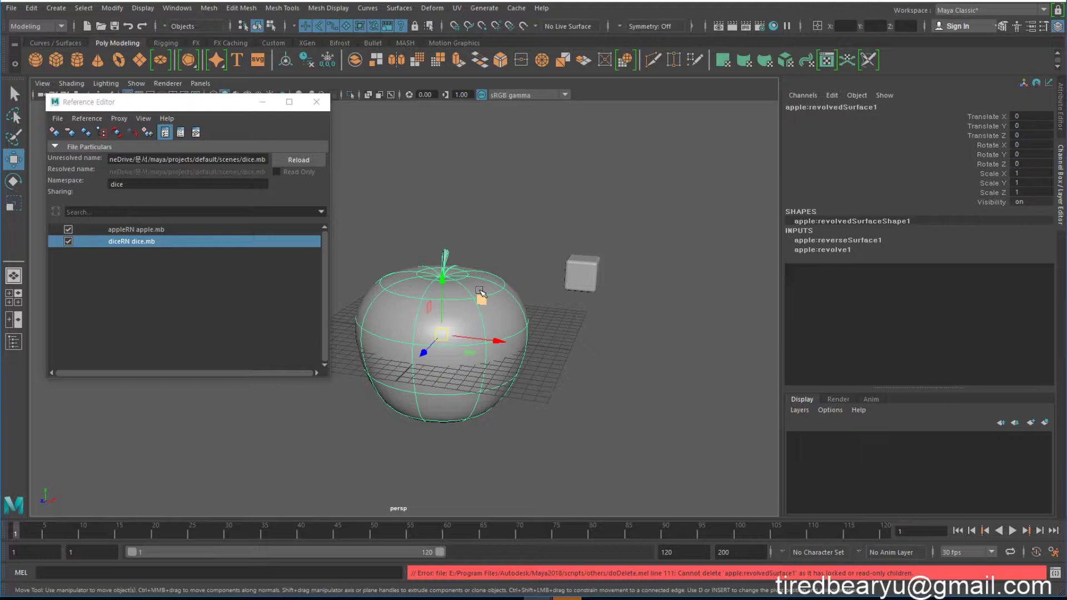
Try to delete the referenced dice cube from the scene
{"action": "left_click", "coordinate": [525, 264]}
{"action": "left_click_drag", "start_coordinate": [570, 249], "coordinate": [631, 314]}
{"action": "key", "text": "Delete"}
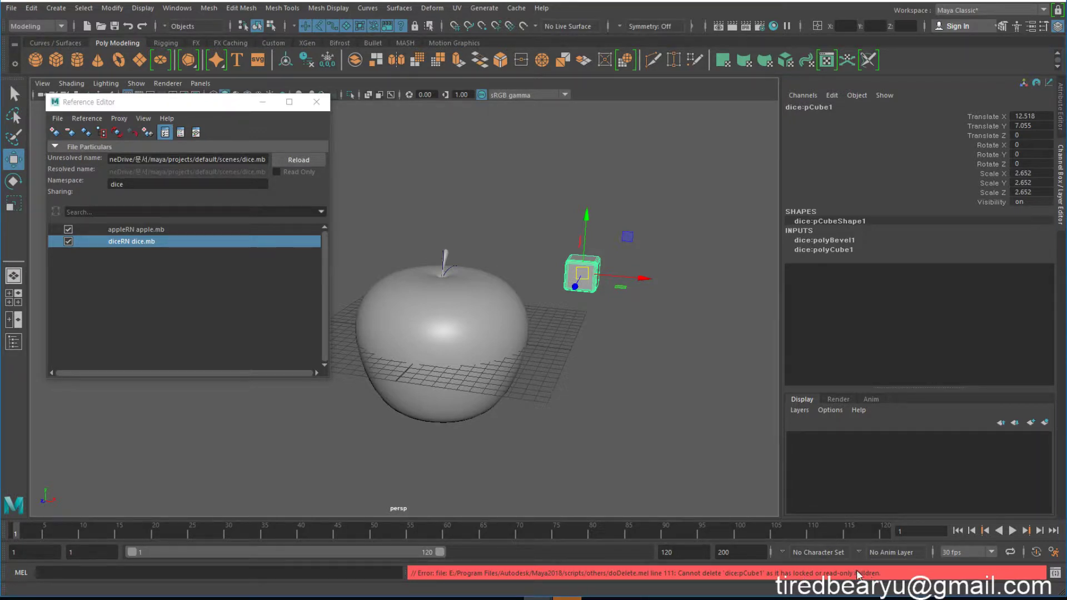
Select both referenced objects and examine the apple and dice nodes one by one in the Outliner
{"action": "left_click_drag", "start_coordinate": [523, 256], "coordinate": [647, 395]}
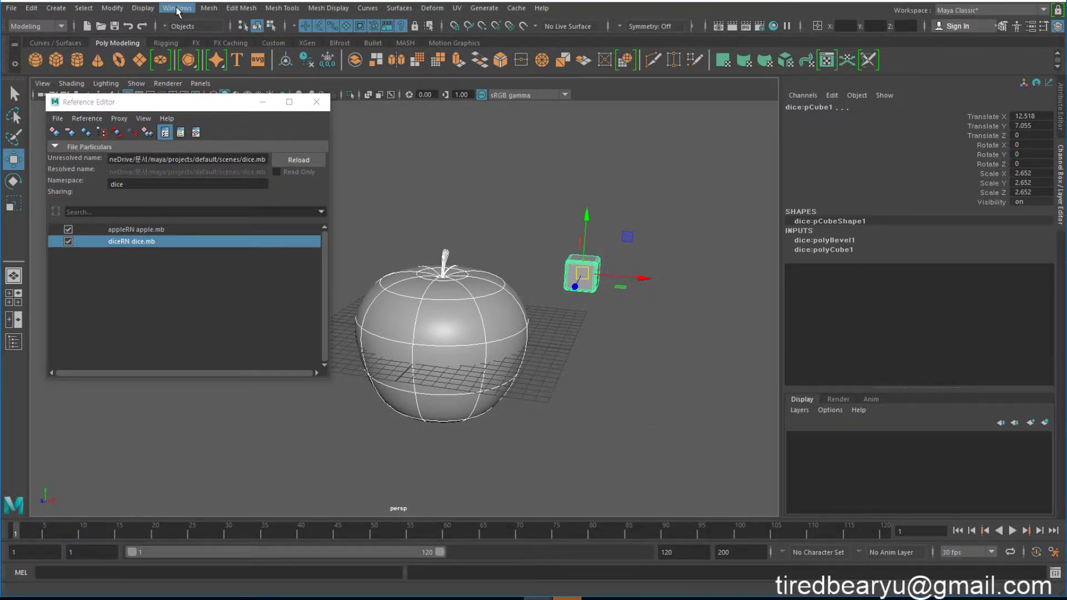
{"action": "left_click", "coordinate": [14, 341]}
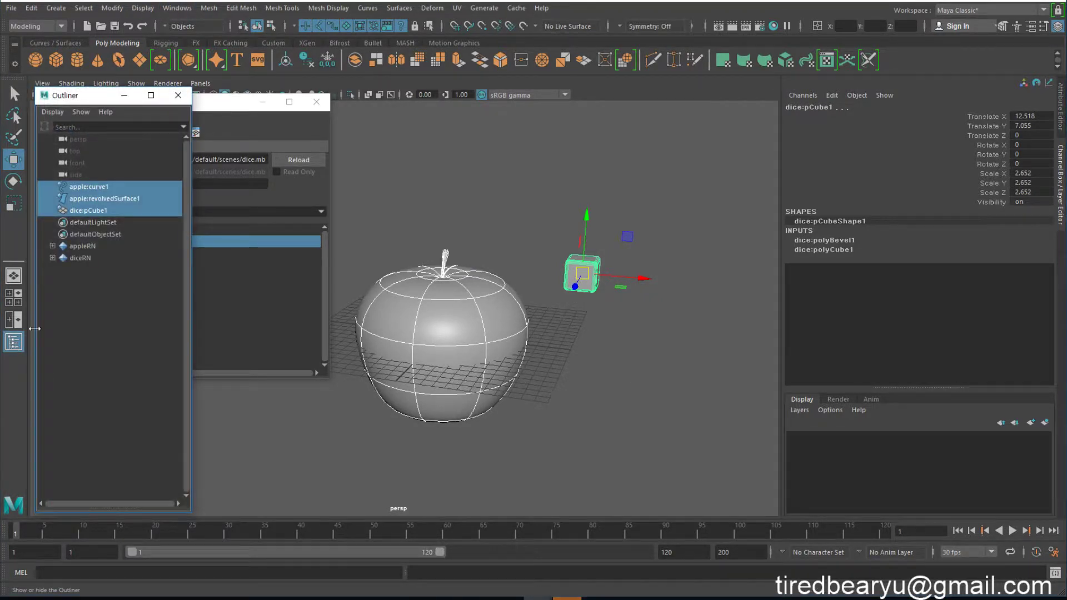
{"action": "left_click", "coordinate": [102, 187]}
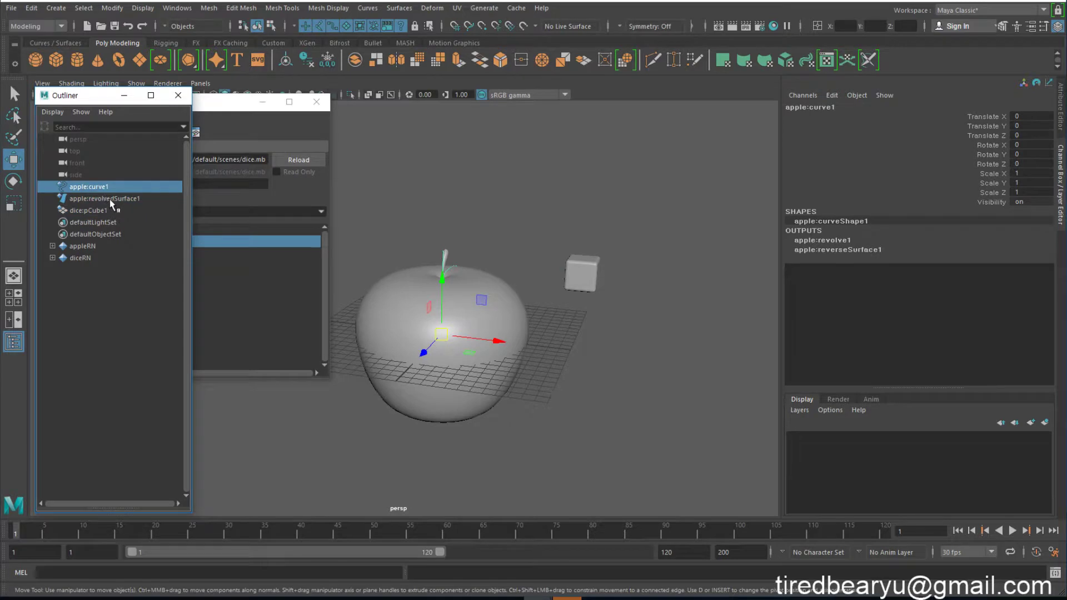
{"action": "left_click", "coordinate": [65, 211]}
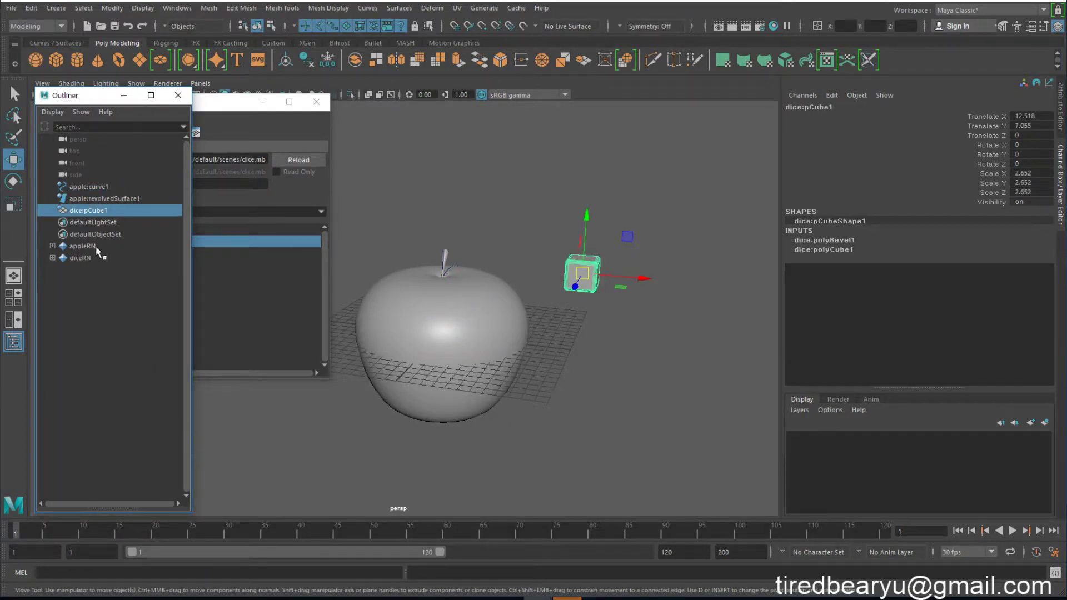
{"action": "left_click", "coordinate": [94, 200]}
{"action": "left_click", "coordinate": [103, 211]}
{"action": "left_click", "coordinate": [109, 200]}
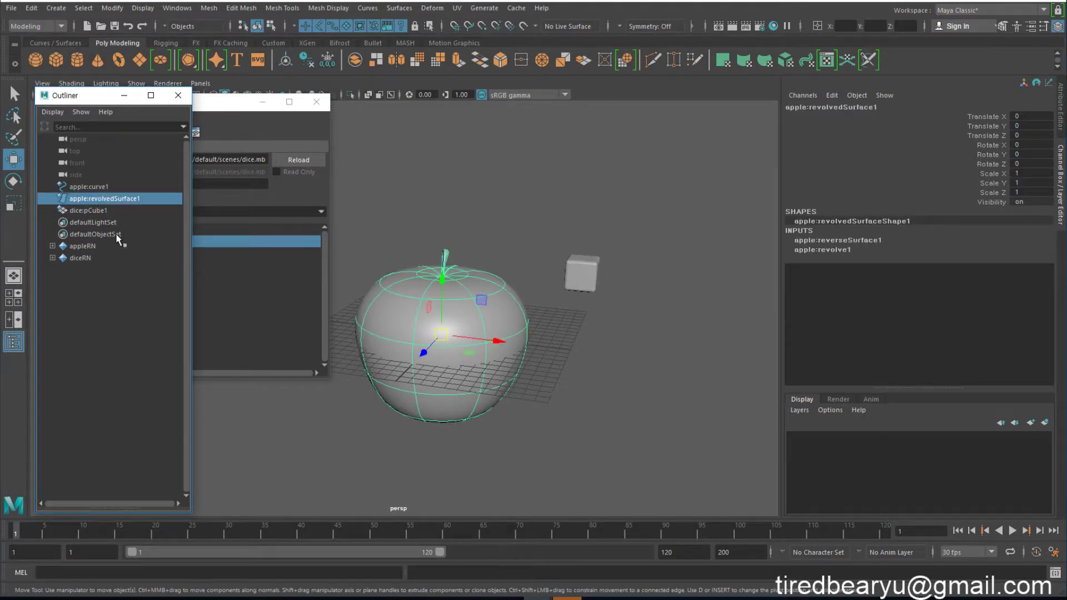
Hide apple:curve1, apple:revolvedSurface1 and dice:pCube1 together and undo it, then group them and undo the grouping
{"action": "left_click", "coordinate": [92, 187]}
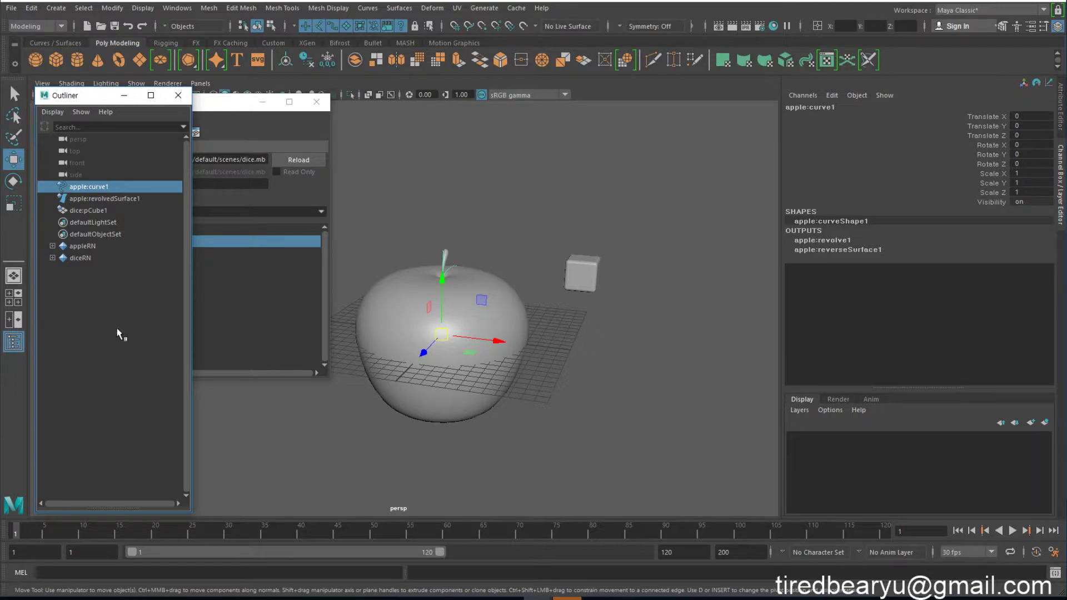
{"action": "left_click", "coordinate": [86, 210], "text": "shift"}
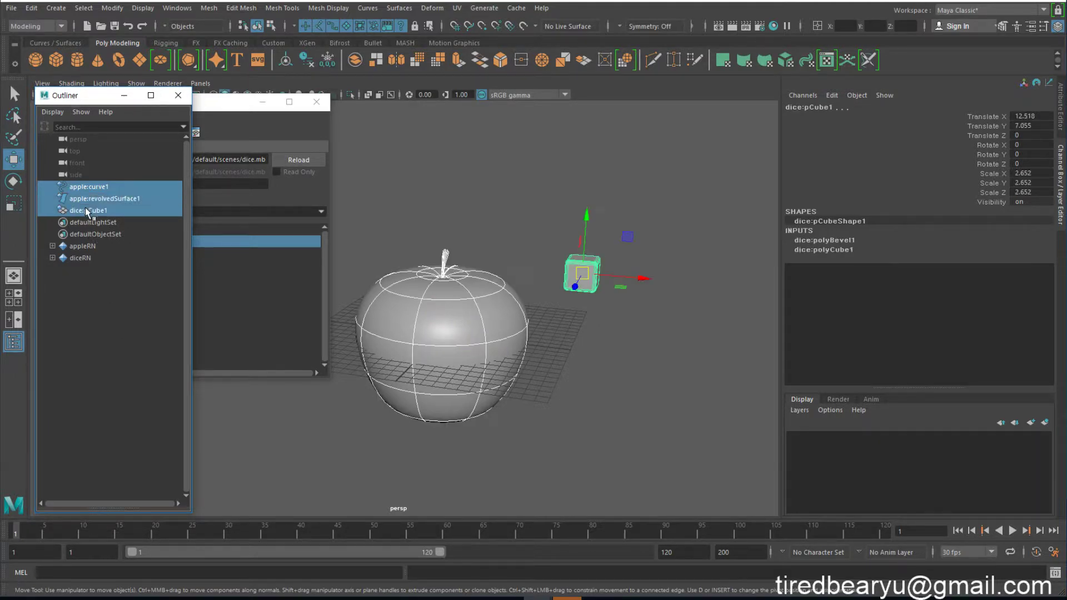
{"action": "key", "text": "ctrl+h"}
{"action": "key", "text": "shift+h"}
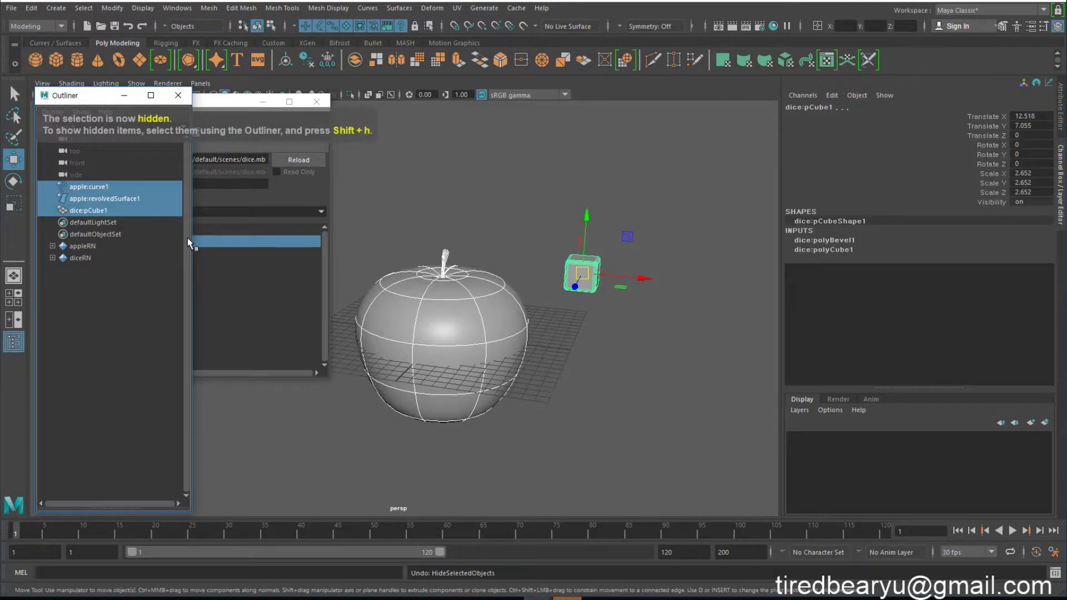
{"action": "key", "text": "ctrl+g"}
{"action": "key", "text": "ctrl+z"}
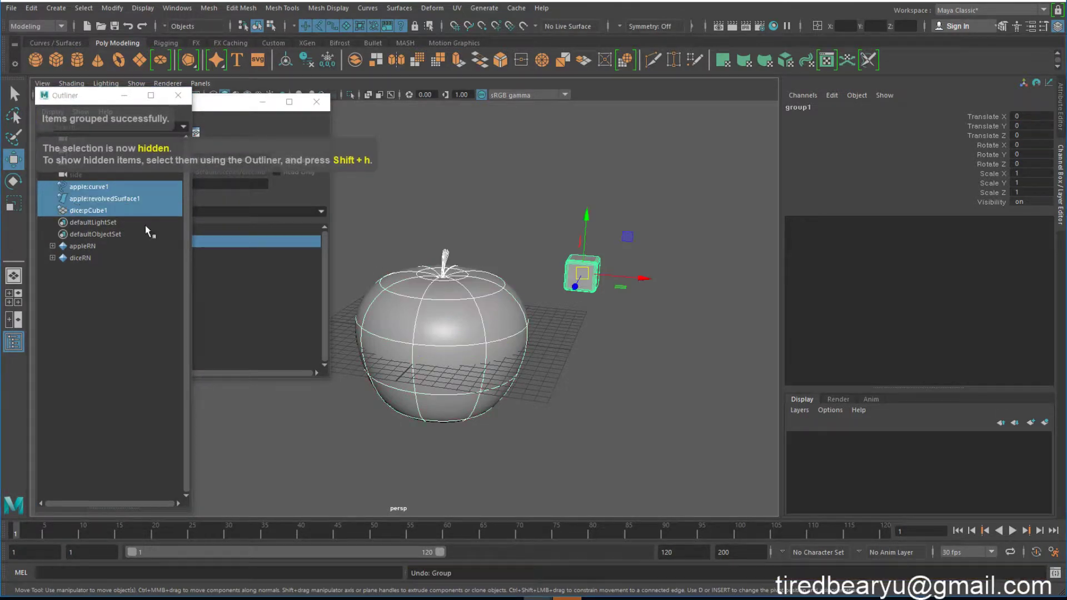
Place dice:pCube1 above apple:revolvedSurface1 in the Outliner, then close the Outliner and clear the selection
{"action": "left_click", "coordinate": [107, 199]}
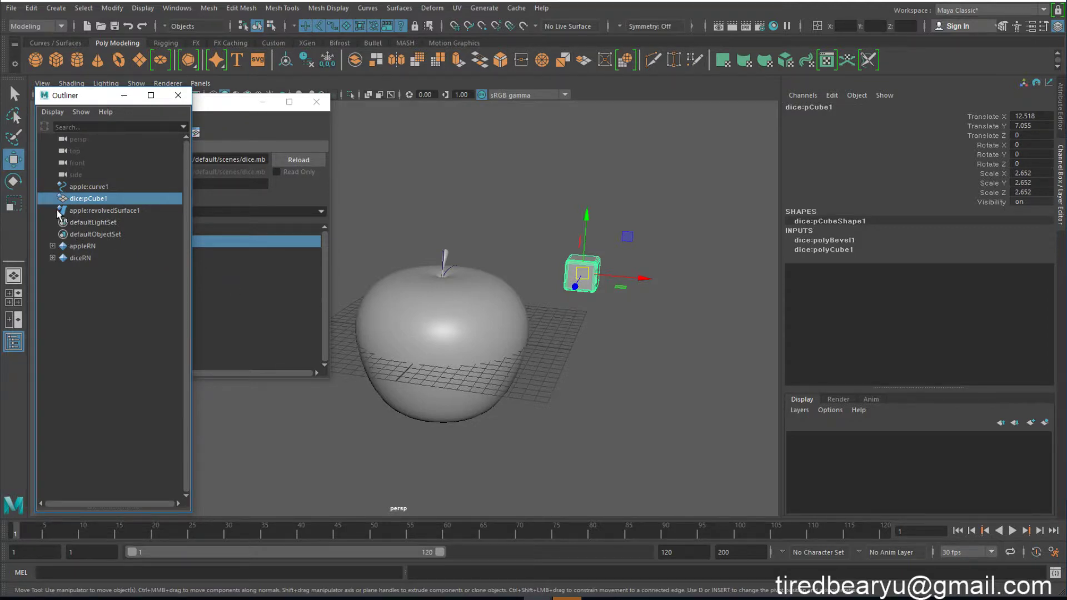
{"action": "left_click", "coordinate": [62, 187]}
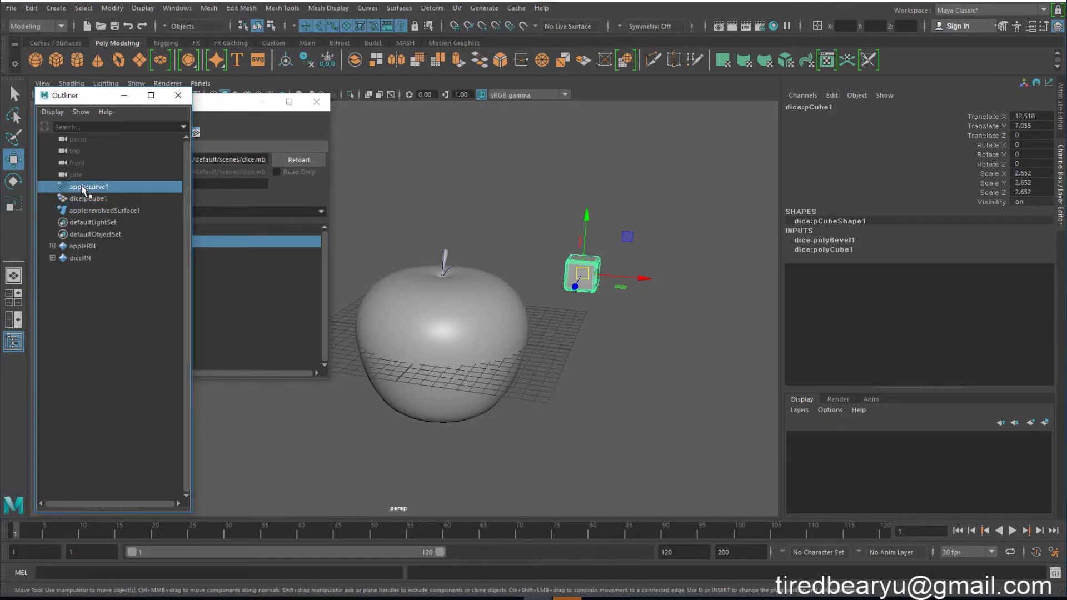
{"action": "left_click", "coordinate": [66, 198]}
{"action": "left_click", "coordinate": [74, 209]}
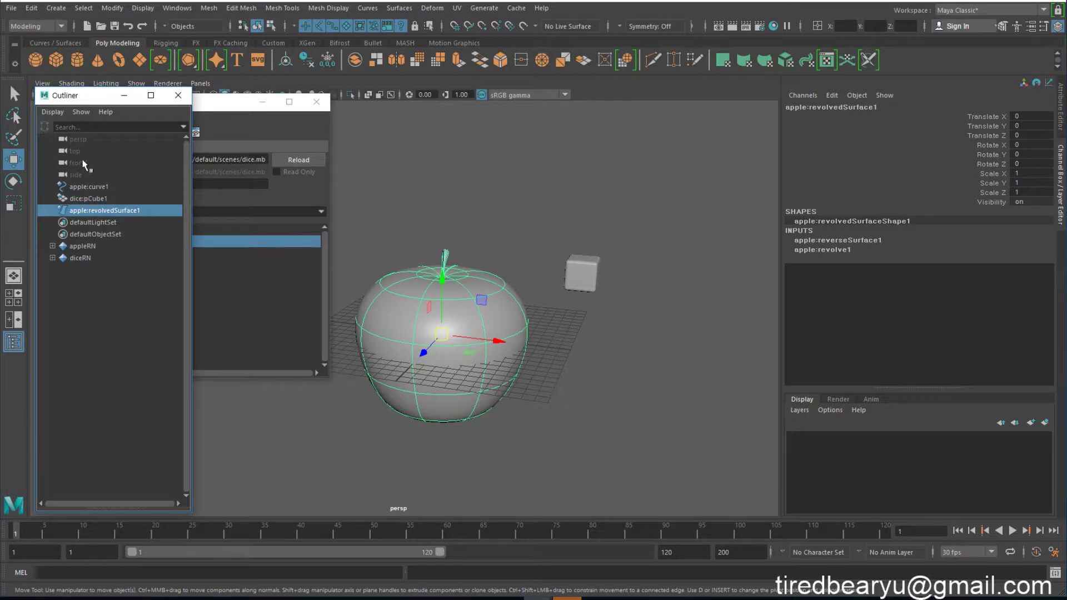
{"action": "left_click", "coordinate": [168, 93]}
{"action": "left_click", "coordinate": [636, 312]}
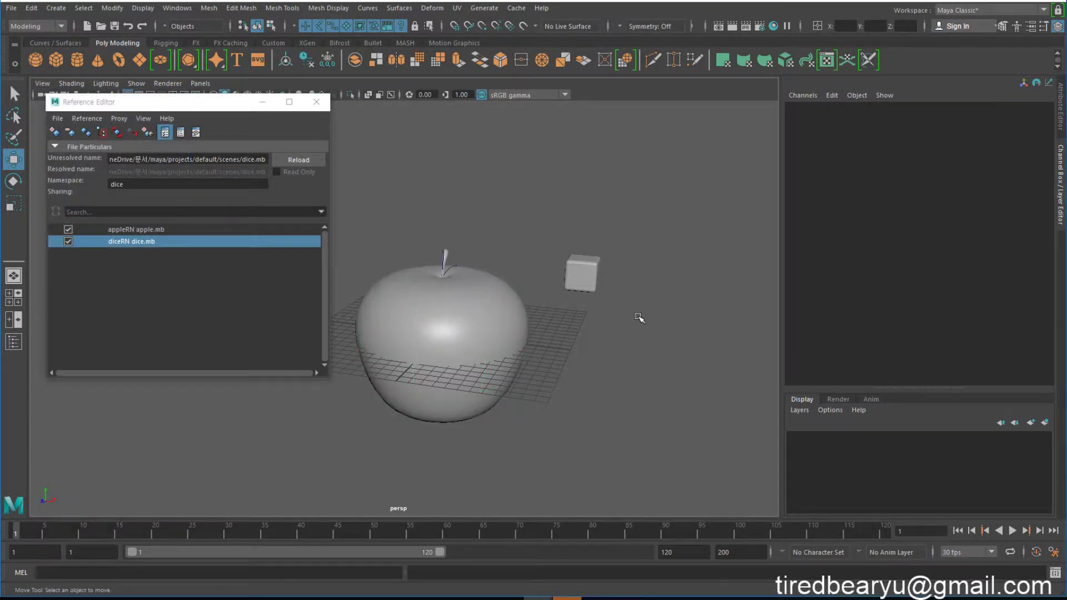
{"action": "left_click_drag", "start_coordinate": [494, 245], "coordinate": [643, 389]}
{"action": "left_click_drag", "start_coordinate": [661, 427], "coordinate": [535, 264]}
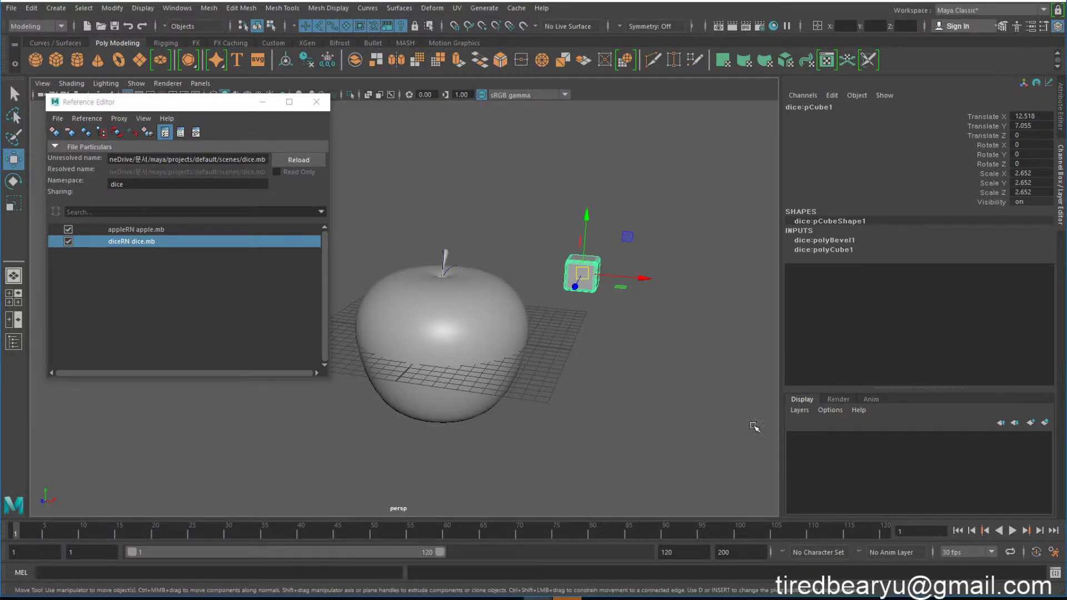
{"action": "left_click", "coordinate": [470, 362]}
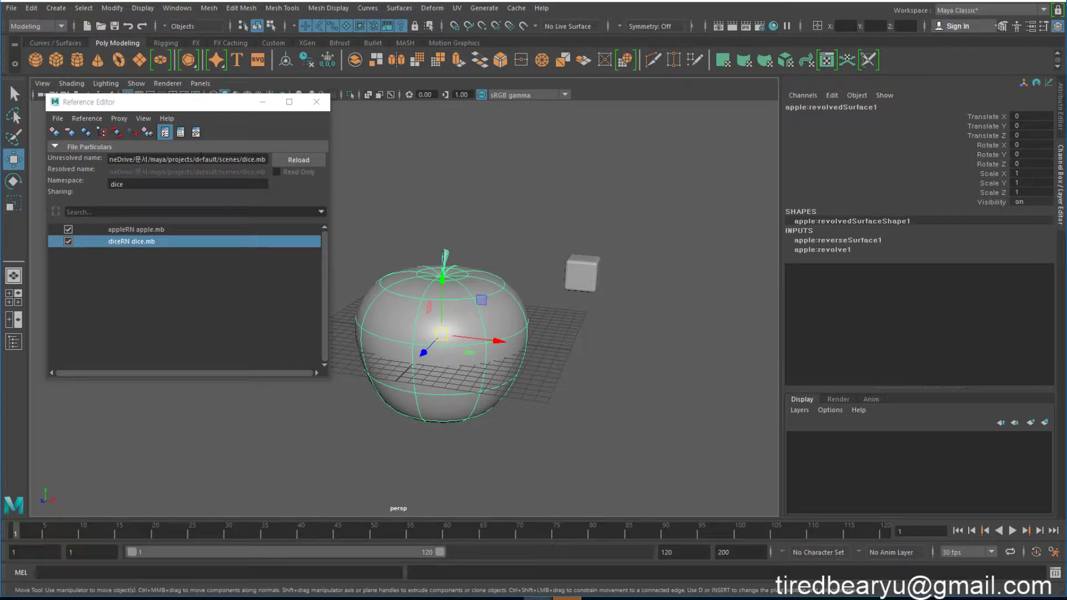
Open apple.mb from the scenes folder, saving the pending changes to reference_test.mb
{"action": "left_click", "coordinate": [101, 27]}
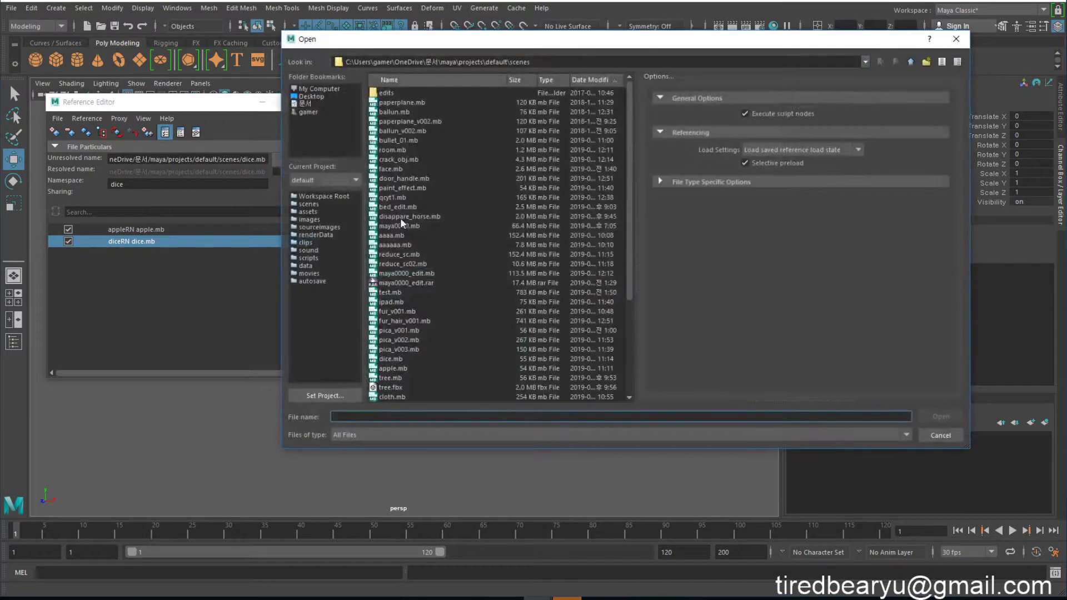
{"action": "double_click", "coordinate": [395, 366]}
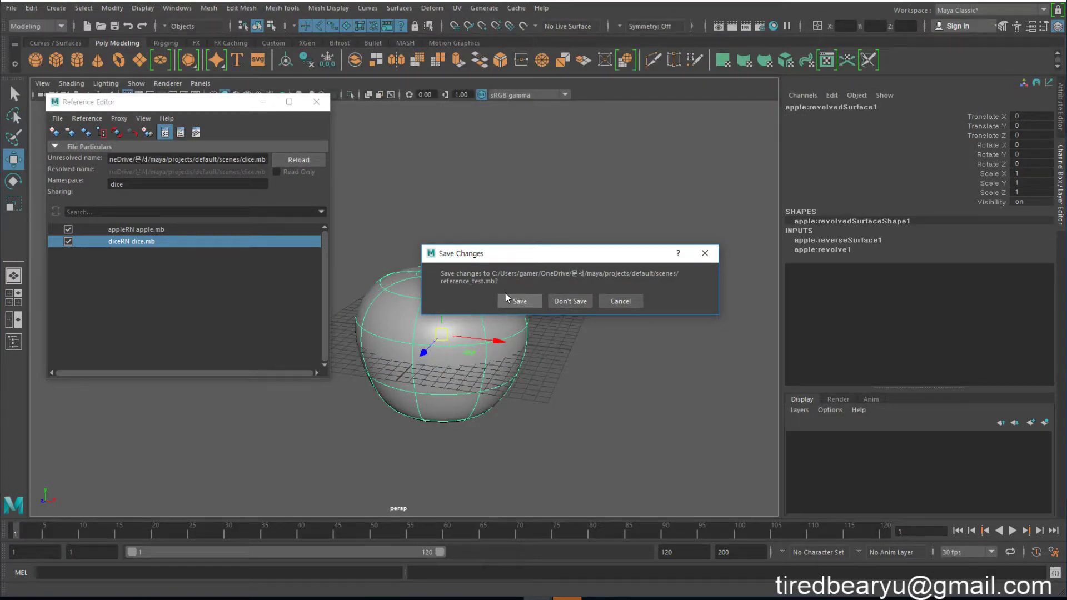
{"action": "left_click_drag", "start_coordinate": [519, 253], "coordinate": [690, 178]}
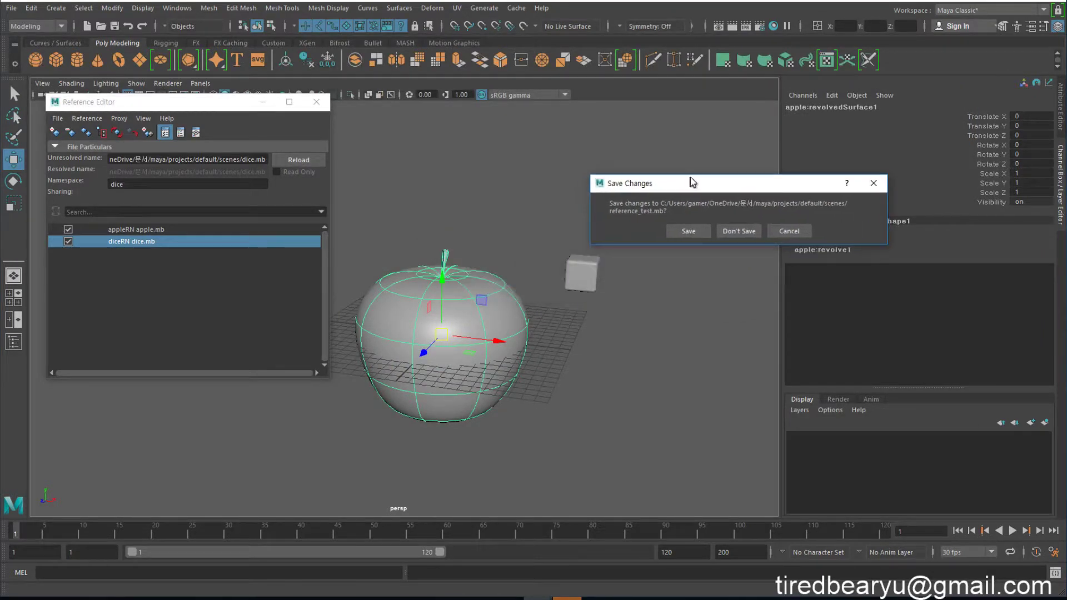
{"action": "left_click", "coordinate": [676, 228]}
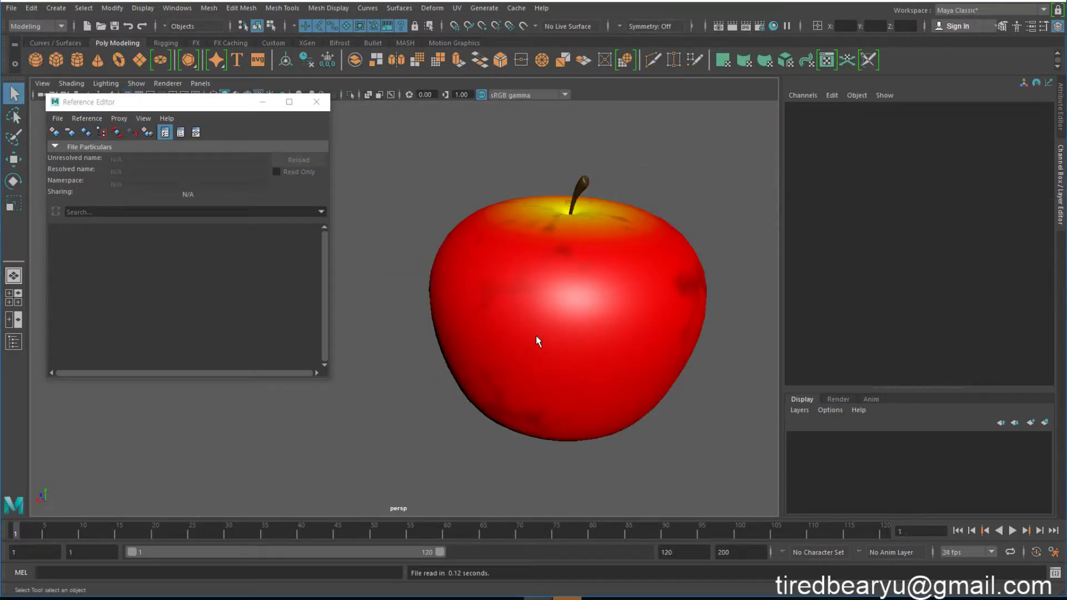
Pull control vertices on one side of the apple outward about 14.4 units along Z, stretching that side into a point
{"action": "left_click", "coordinate": [612, 337]}
{"action": "left_click_drag", "start_coordinate": [612, 337], "coordinate": [622, 258], "text": "alt"}
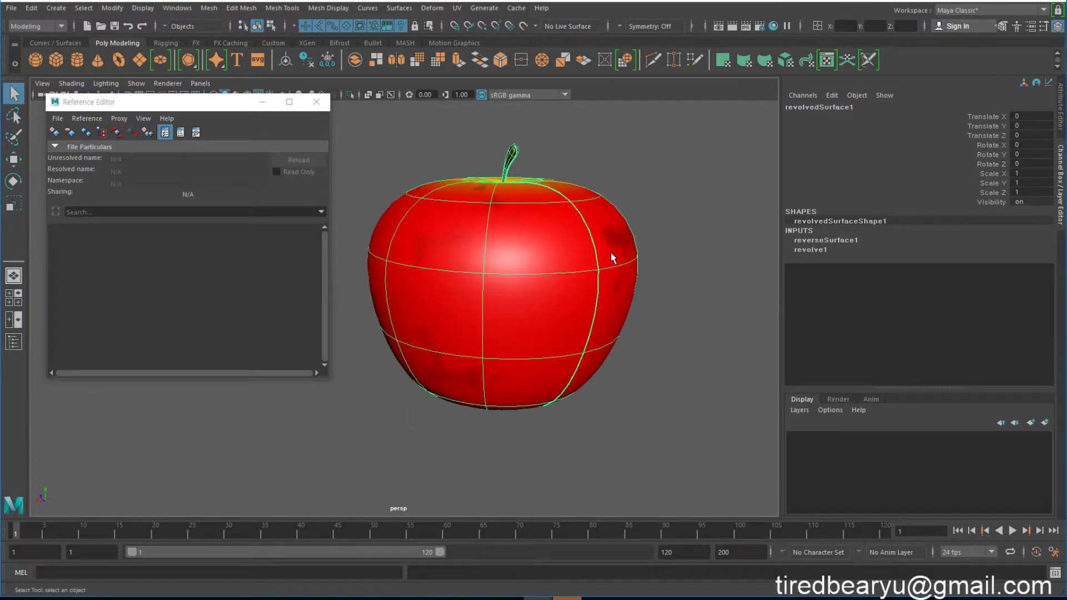
{"action": "right_click_drag", "start_coordinate": [609, 253], "coordinate": [591, 269]}
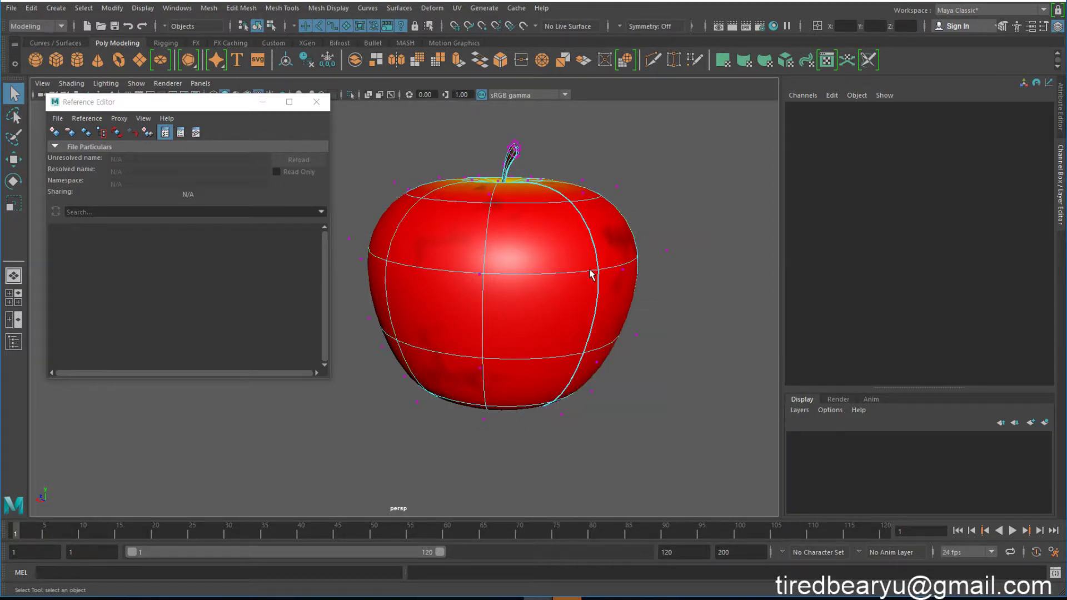
{"action": "scroll", "coordinate": [542, 256], "scroll_direction": "down", "scroll_amount": 2}
{"action": "left_click_drag", "start_coordinate": [540, 252], "coordinate": [636, 298]}
{"action": "key", "text": "w"}
{"action": "left_click_drag", "start_coordinate": [521, 259], "coordinate": [670, 292]}
{"action": "scroll", "coordinate": [666, 301], "scroll_direction": "down", "scroll_amount": 4}
{"action": "right_click_drag", "start_coordinate": [460, 254], "coordinate": [511, 227]}
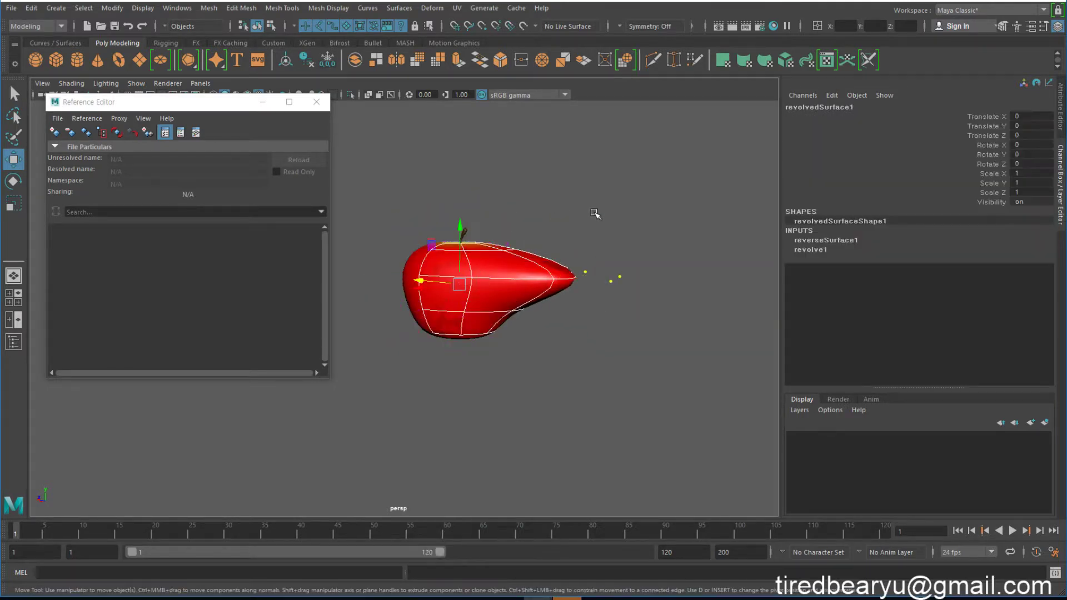
{"action": "left_click", "coordinate": [620, 338]}
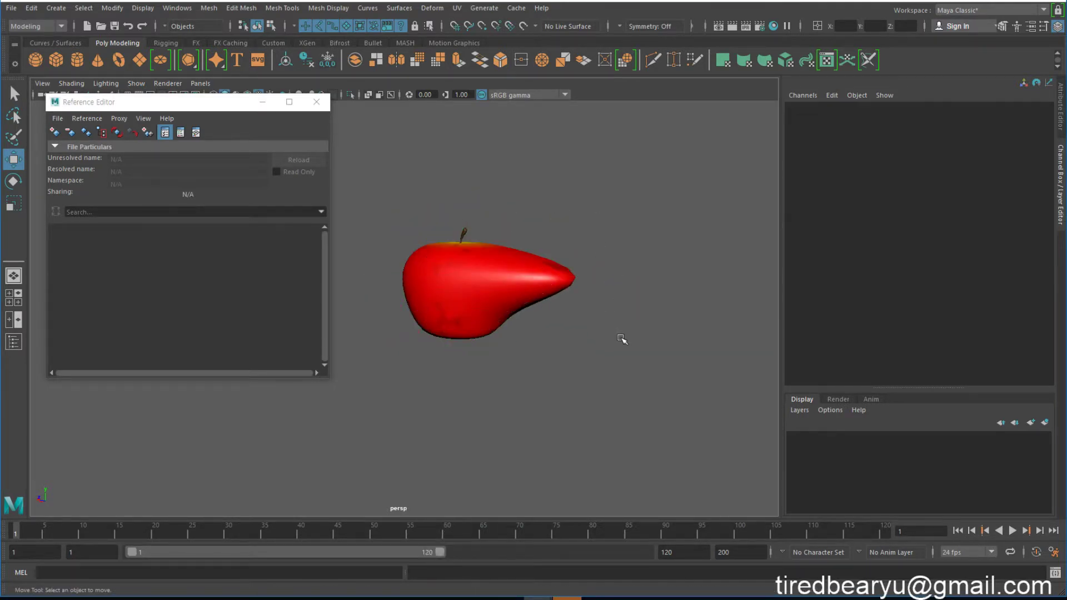
{"action": "left_click", "coordinate": [549, 299]}
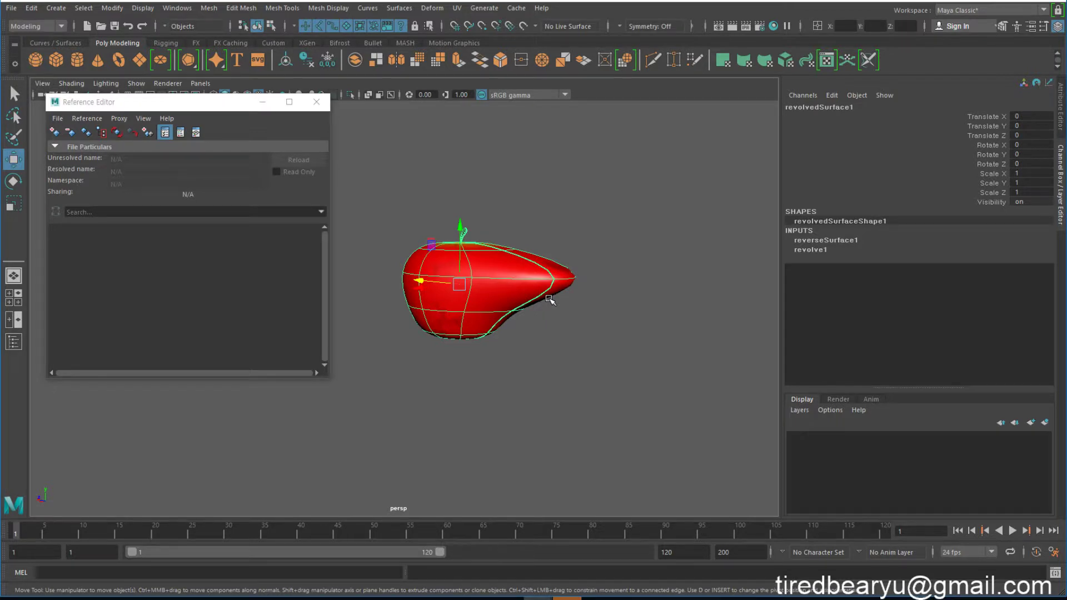
Undo the stretch of the apple's side back to its round shape
{"action": "key", "text": "ctrl+z"}
{"action": "key", "text": "ctrl+z"}
{"action": "key", "text": "ctrl+z"}
{"action": "key", "text": "ctrl+z"}
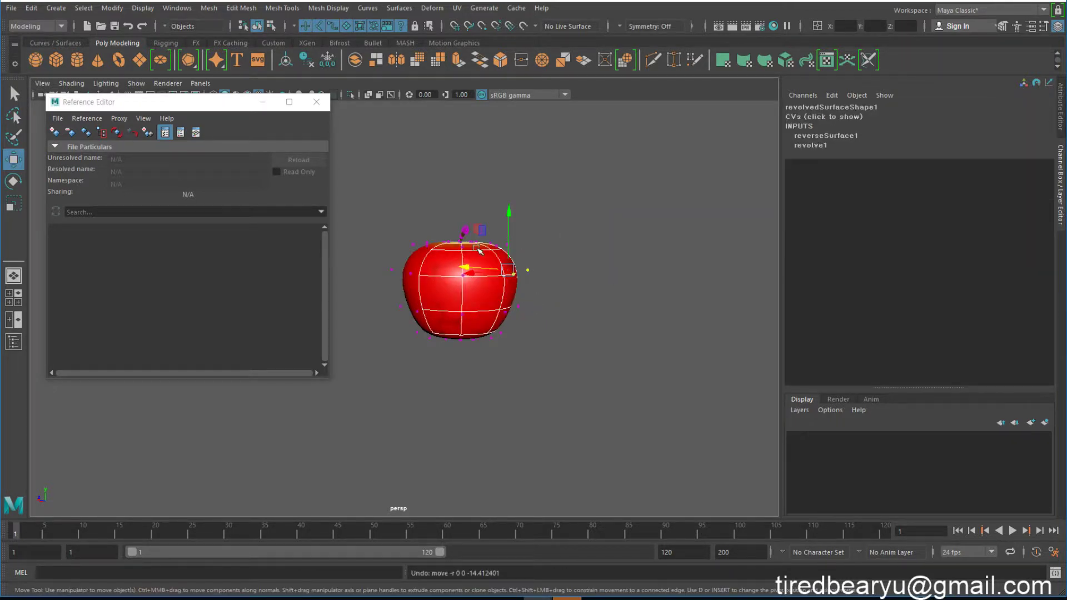
Lengthen and tilt the apple's stem by moving the control vertices at its tip outward, then save apple.mb
{"action": "scroll", "coordinate": [478, 249], "scroll_direction": "up", "scroll_amount": 4}
{"action": "left_click_drag", "start_coordinate": [536, 254], "coordinate": [546, 263], "text": "alt"}
{"action": "left_click_drag", "start_coordinate": [493, 182], "coordinate": [510, 205]}
{"action": "key", "text": "f"}
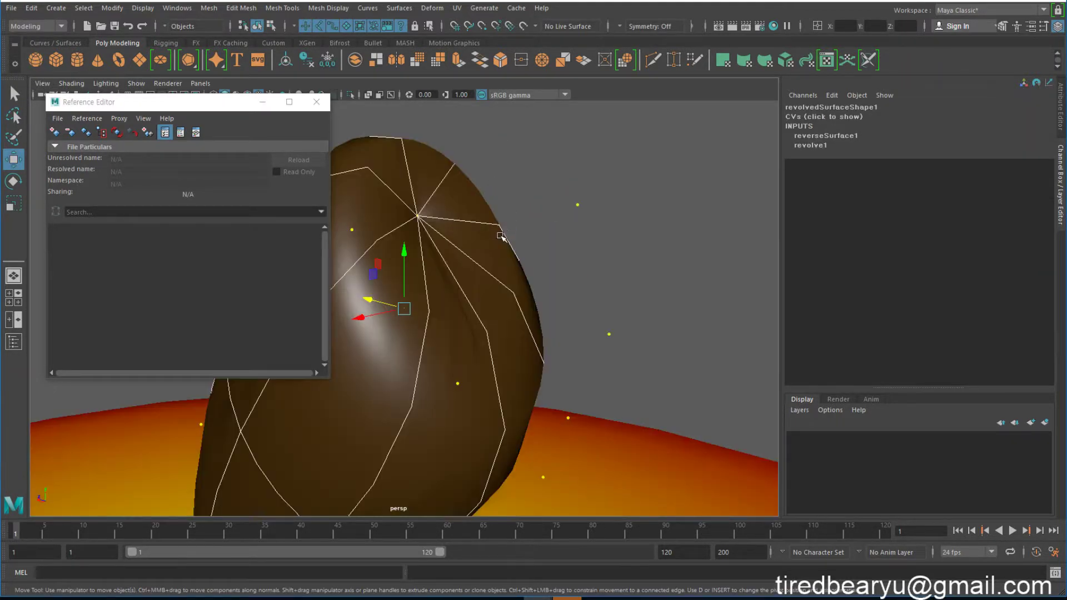
{"action": "right_click_drag", "start_coordinate": [530, 234], "coordinate": [272, 241], "text": "alt"}
{"action": "middle_click_drag", "start_coordinate": [447, 338], "coordinate": [649, 205], "text": "alt"}
{"action": "right_click_drag", "start_coordinate": [648, 205], "coordinate": [493, 274], "text": "alt"}
{"action": "left_click", "coordinate": [554, 284]}
{"action": "key", "text": "f"}
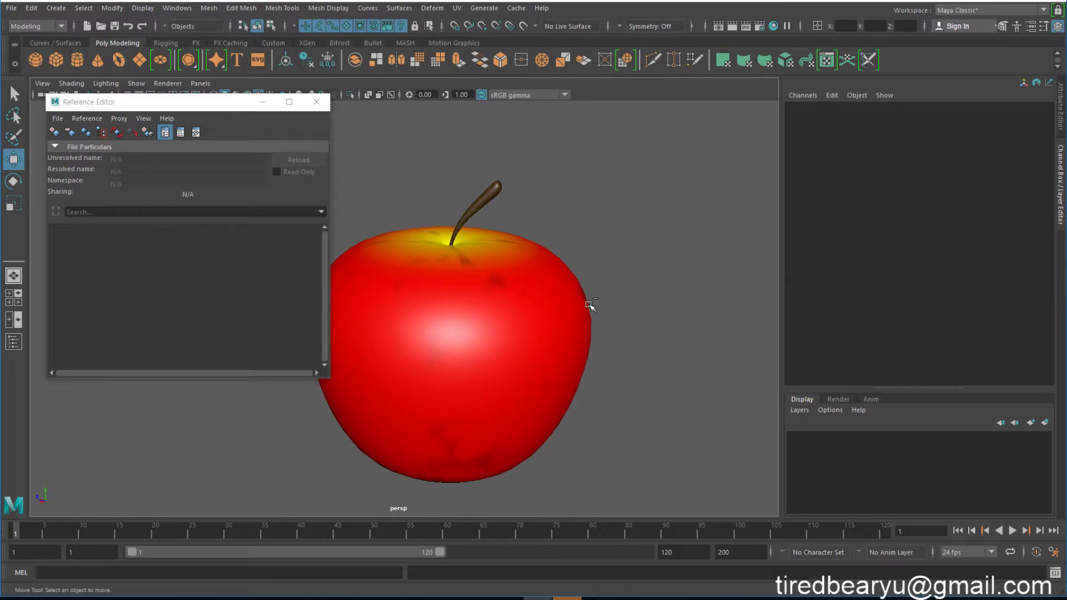
{"action": "key", "text": "ctrl+d"}
Open reference_test.mb from the scenes folder with both the apple.mb and dice.mb references loaded
{"action": "key", "text": "ctrl+o"}
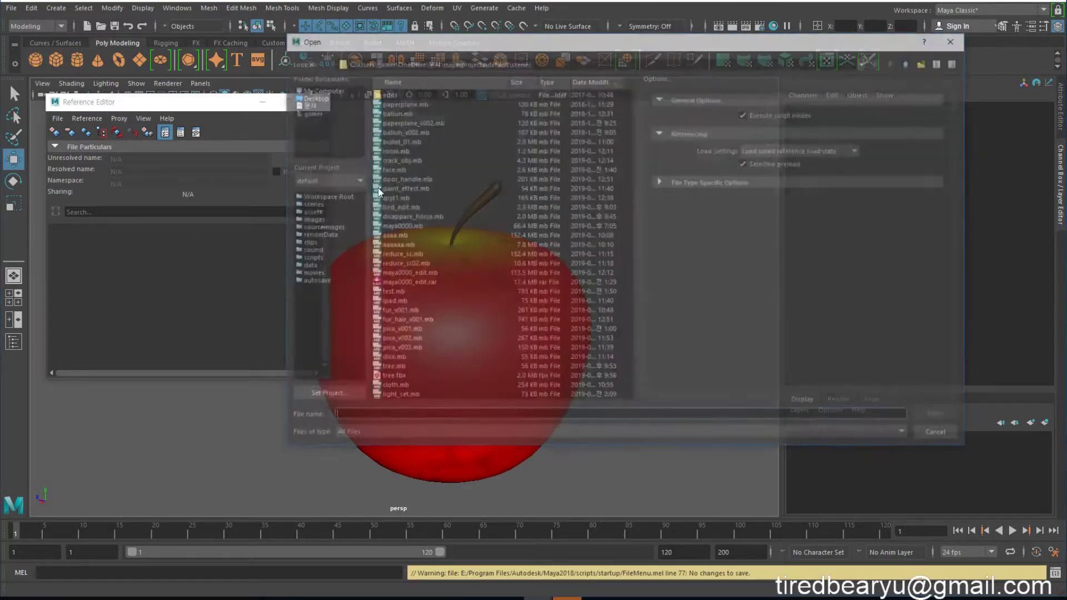
{"action": "left_click", "coordinate": [436, 226]}
{"action": "left_click", "coordinate": [442, 254]}
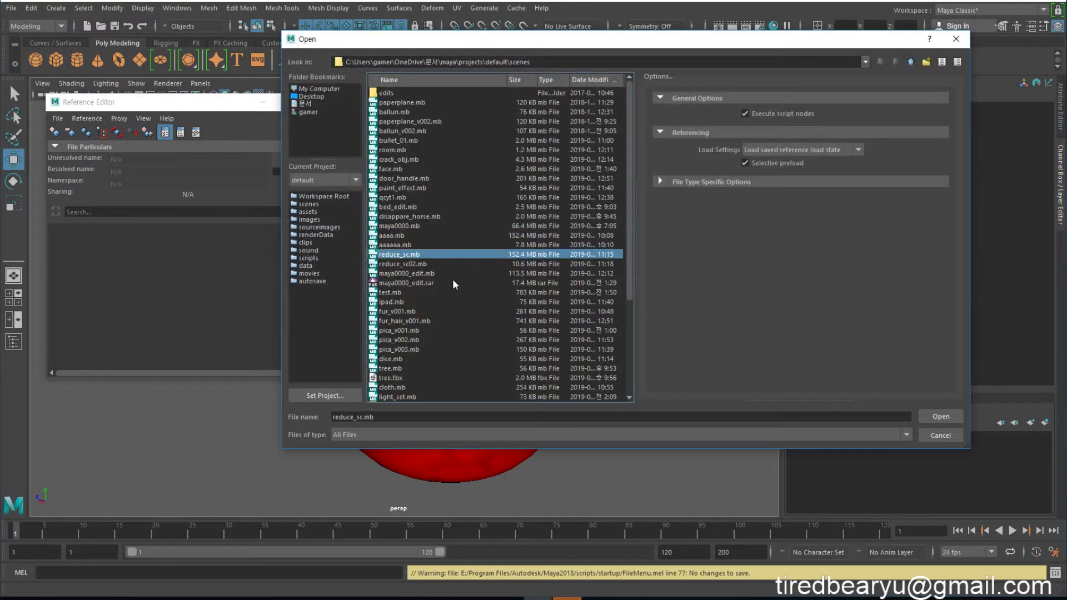
{"action": "scroll", "coordinate": [454, 289], "scroll_direction": "down", "scroll_amount": 5}
{"action": "double_click", "coordinate": [425, 388]}
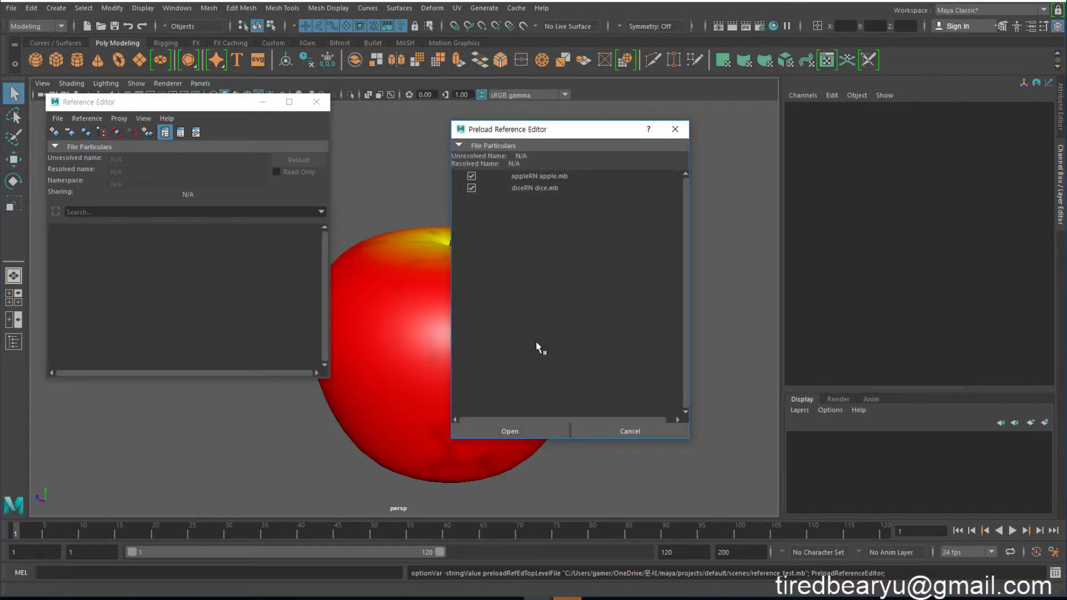
{"action": "left_click", "coordinate": [521, 430]}
{"action": "left_click", "coordinate": [537, 430]}
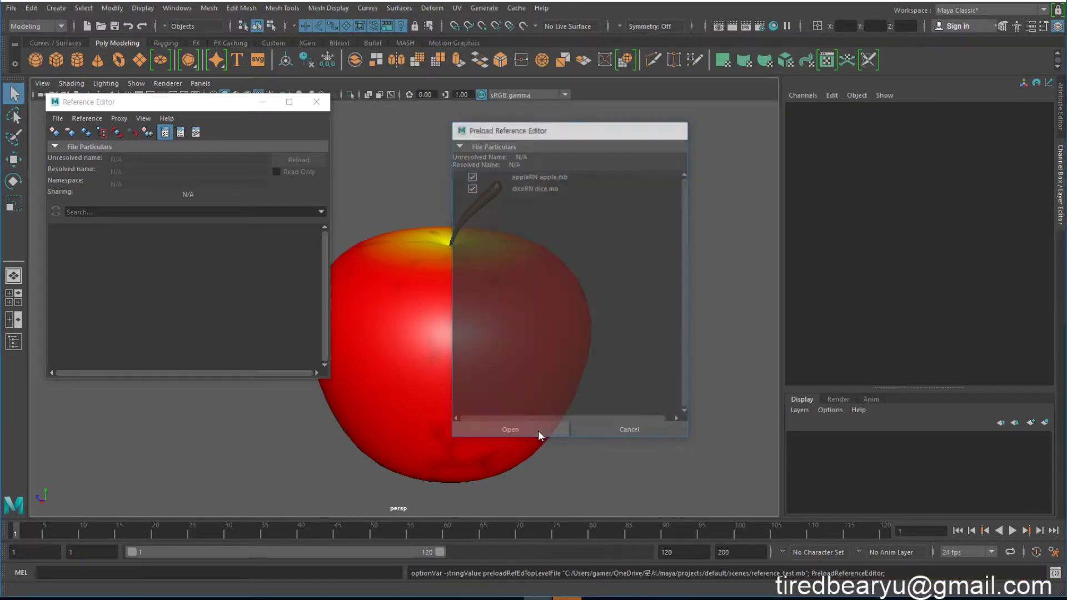
Select the referenced apple and examine its stem up close for the edit made in the source file
{"action": "left_click_drag", "start_coordinate": [544, 293], "coordinate": [436, 267], "text": "alt"}
{"action": "left_click", "coordinate": [437, 267]}
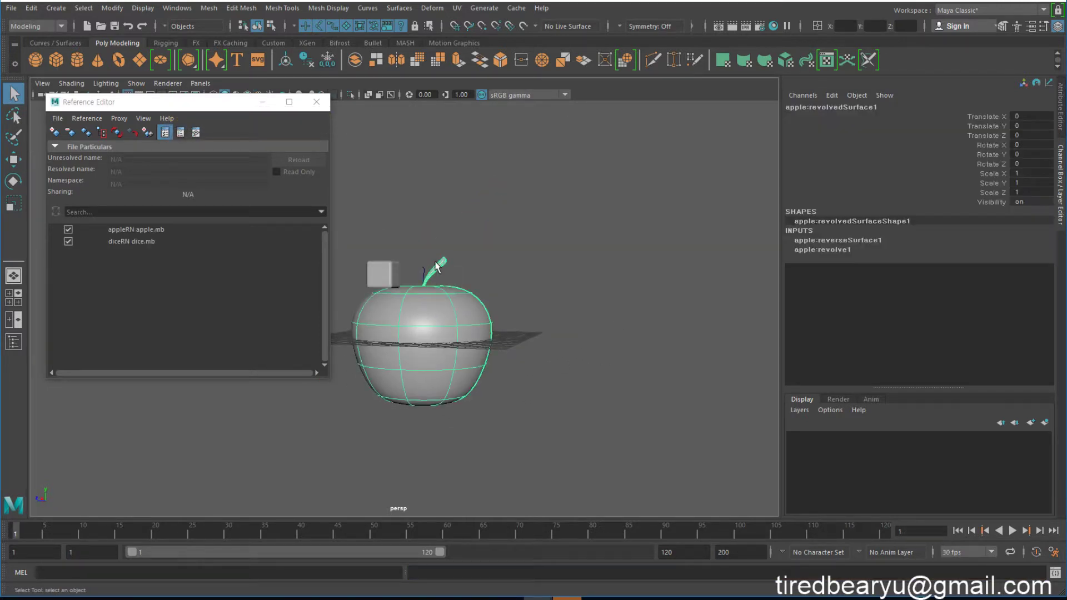
{"action": "scroll", "coordinate": [440, 278], "scroll_direction": "up", "scroll_amount": 3}
{"action": "middle_click_drag", "start_coordinate": [440, 278], "coordinate": [566, 294], "text": "alt"}
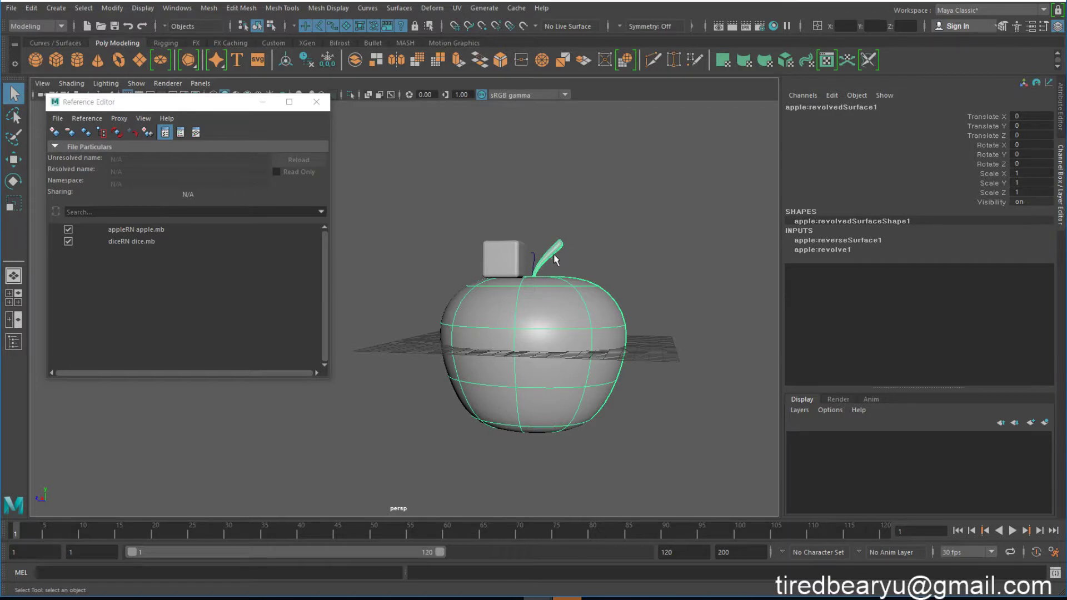
{"action": "left_click", "coordinate": [604, 252]}
{"action": "left_click", "coordinate": [552, 253]}
Reload the apple.mb reference and the dice.mb reference from their source files
{"action": "left_click", "coordinate": [175, 230]}
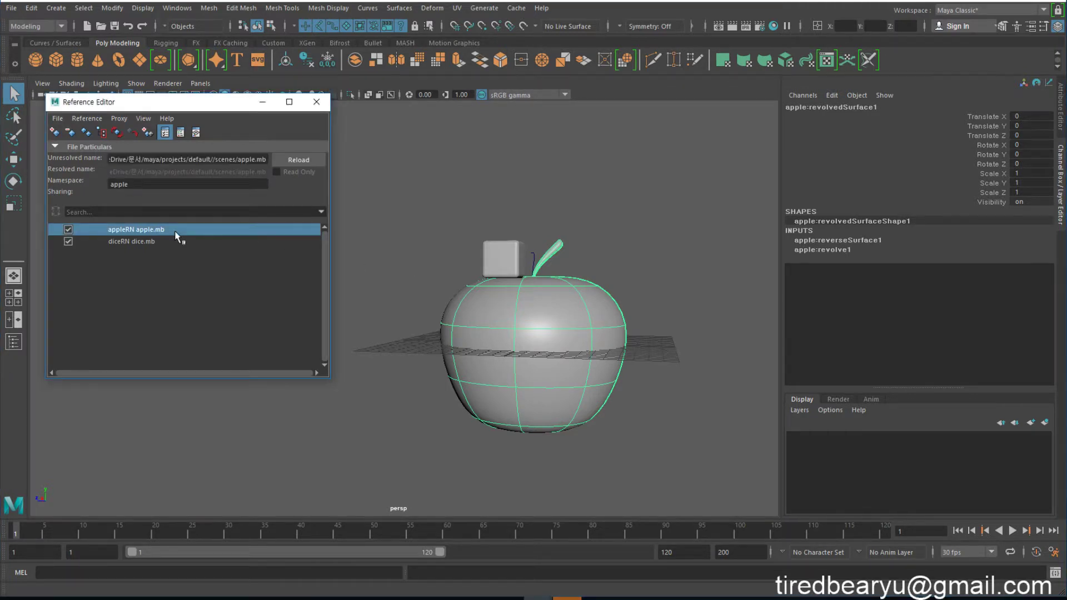
{"action": "left_click", "coordinate": [303, 159]}
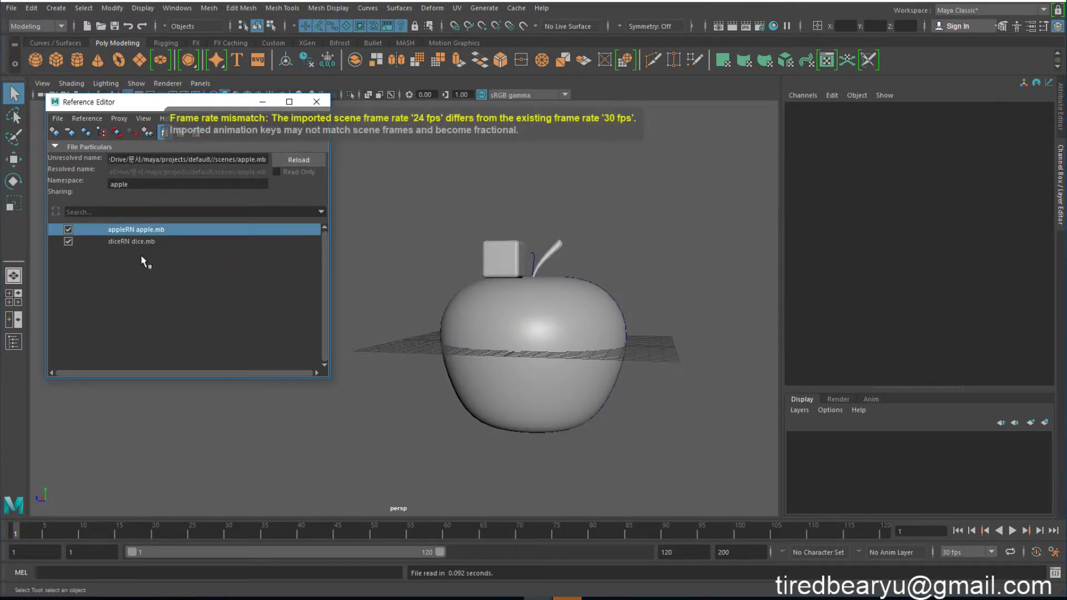
{"action": "left_click", "coordinate": [145, 242]}
{"action": "left_click", "coordinate": [300, 159]}
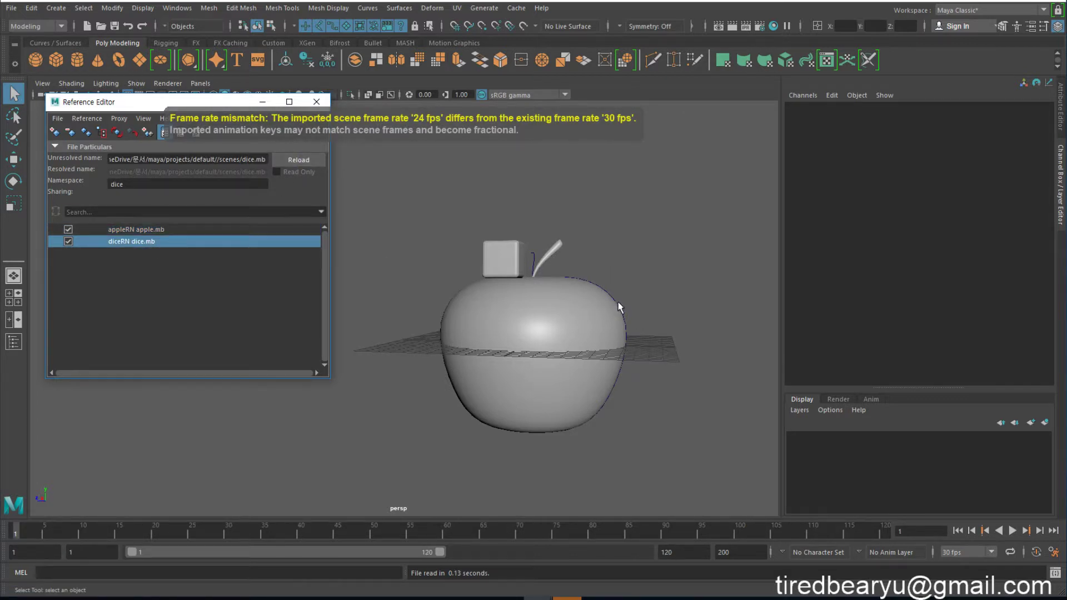